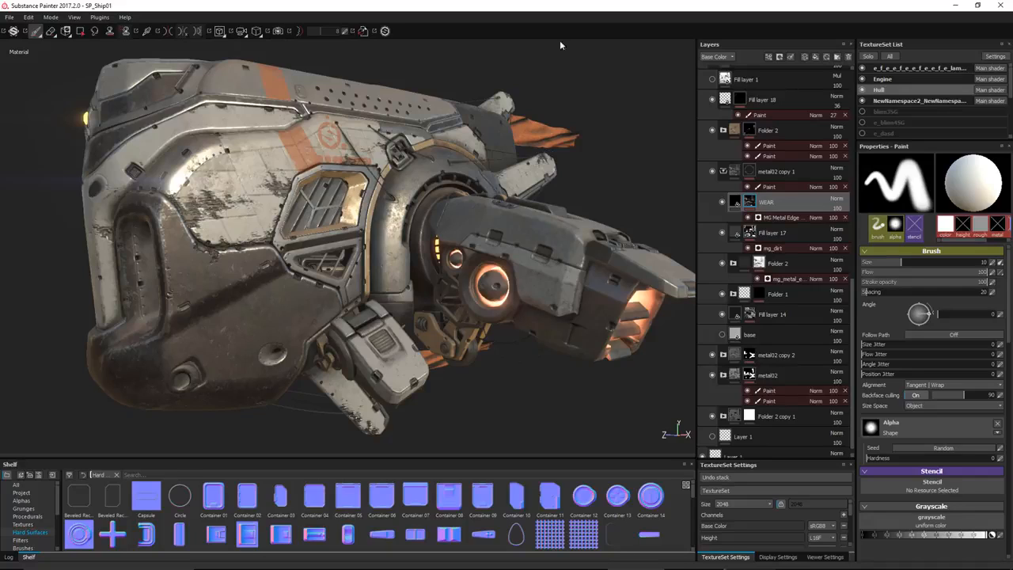
# Step: Isolate the Hull texture set so that only its geometry shows in the viewport
pyautogui.click(870, 60)
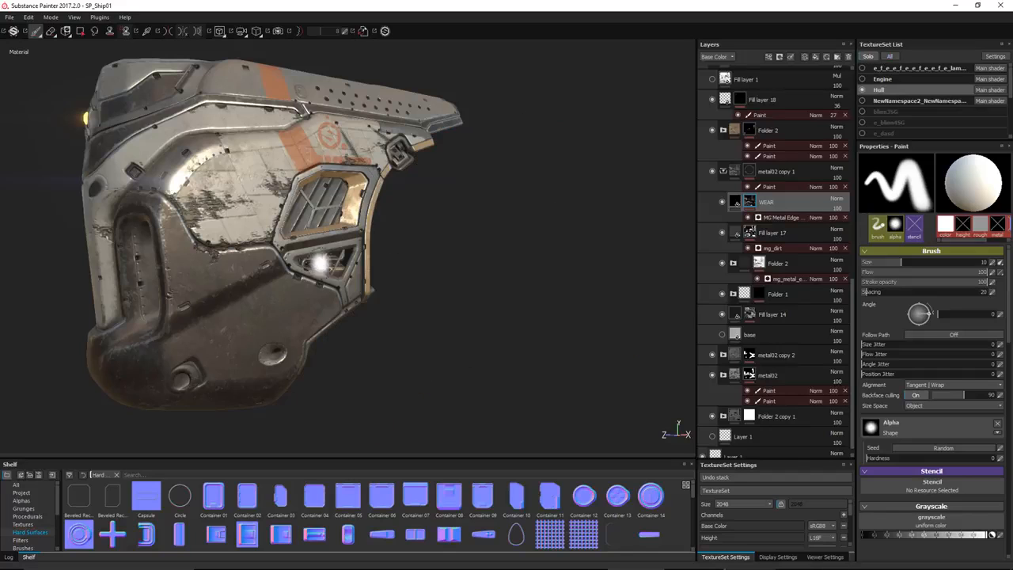
pyautogui.keyDown('alt'); pyautogui.moveTo(380, 340); pyautogui.dragTo(414, 345); pyautogui.keyUp('alt')
pyautogui.keyDown('alt'); pyautogui.moveTo(415, 345); pyautogui.dragTo(442, 348, button='right'); pyautogui.keyUp('alt')
pyautogui.moveTo(362, 338)
pyautogui.keyDown('alt'); pyautogui.mouseDown()
pyautogui.moveTo(342, 338)
pyautogui.moveTo(357, 333)
pyautogui.mouseUp(); pyautogui.keyUp('alt')
pyautogui.keyDown('alt'); pyautogui.moveTo(357, 332); pyautogui.dragTo(379, 332, button='middle'); pyautogui.keyUp('alt')
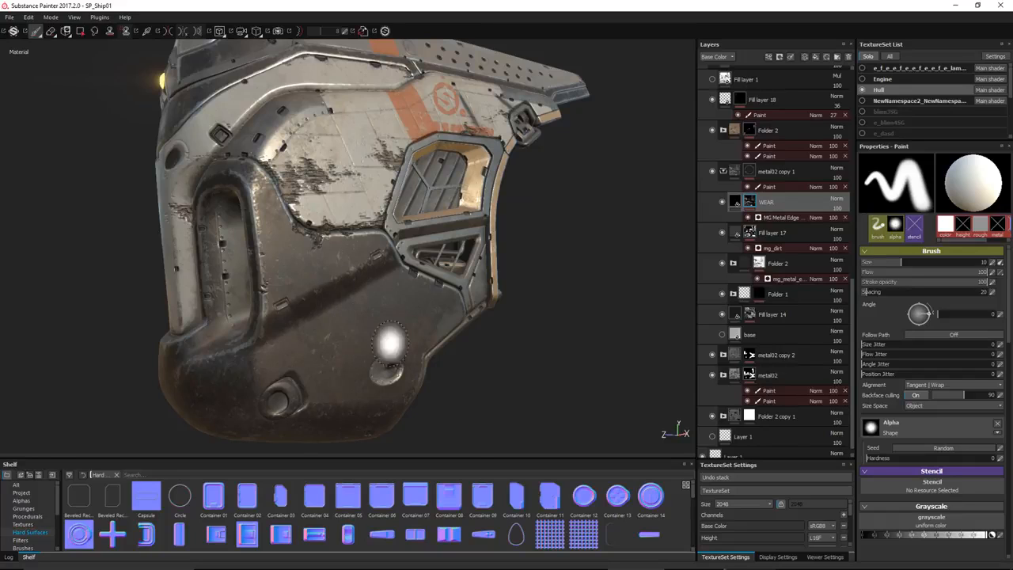
pyautogui.keyDown('alt'); pyautogui.moveTo(385, 343); pyautogui.dragTo(456, 363); pyautogui.keyUp('alt')
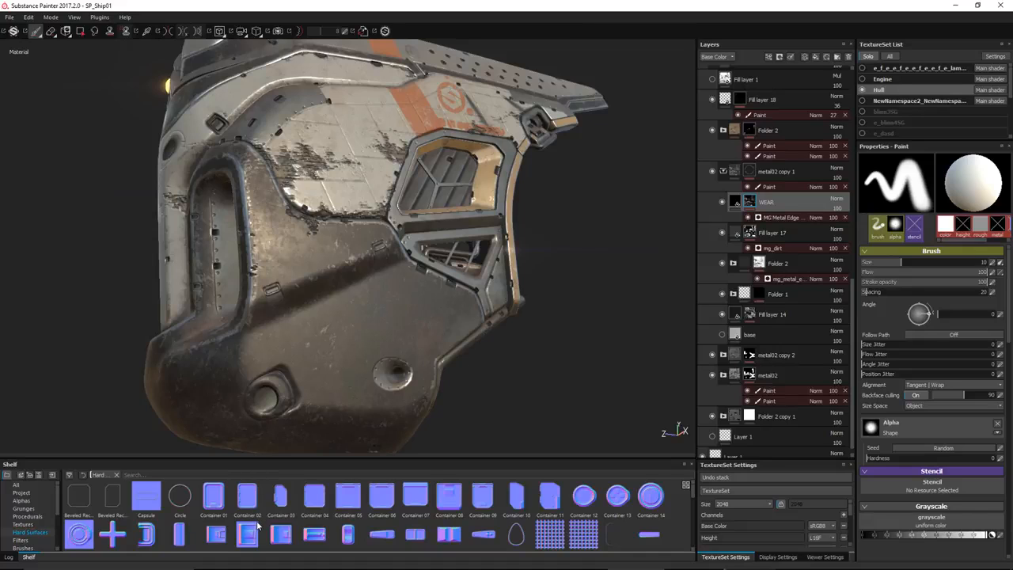
pyautogui.keyDown('alt'); pyautogui.moveTo(414, 317); pyautogui.dragTo(464, 296); pyautogui.keyUp('alt')
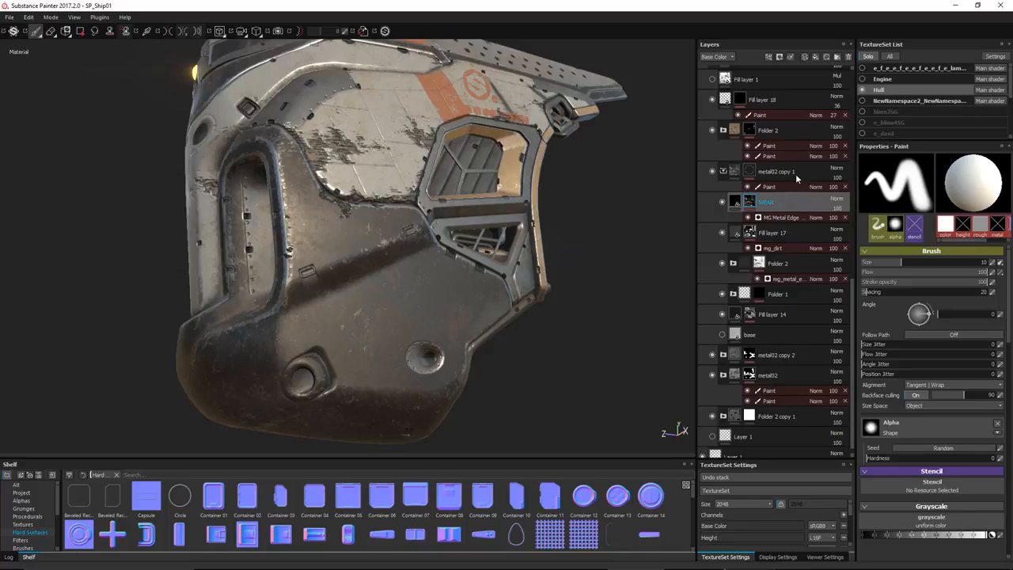
# Step: Add a new paint layer directly above the WEAR layer and name it Details
pyautogui.click(805, 59)
pyautogui.doubleClick(756, 202)
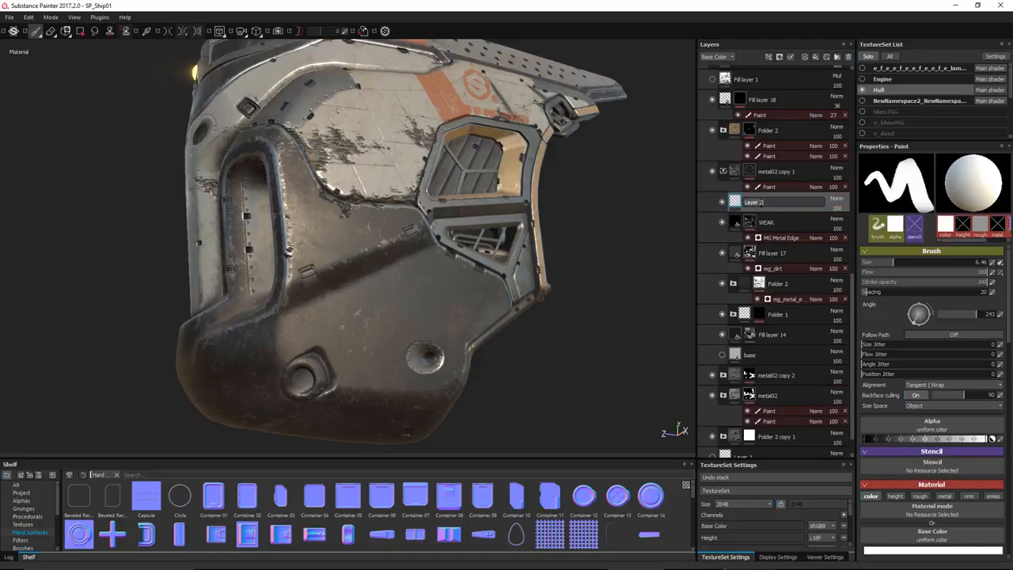
pyautogui.write('E')
pyautogui.write('Details')
pyautogui.press('Return')
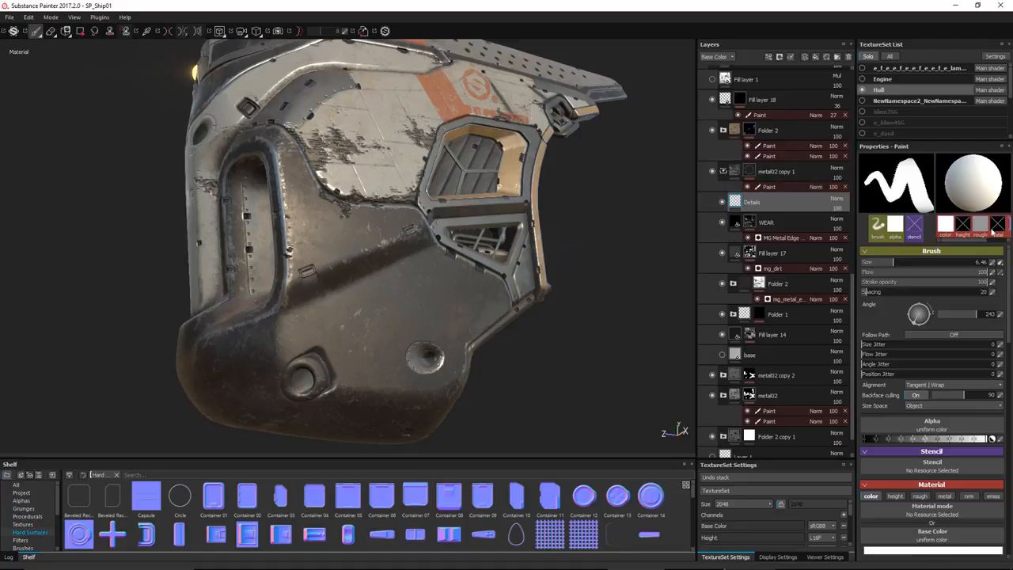
# Step: Restrict the brush material to the normal channel only, using the Handle 02 hard-surface normal map
pyautogui.click(946, 224)
pyautogui.click(869, 263)
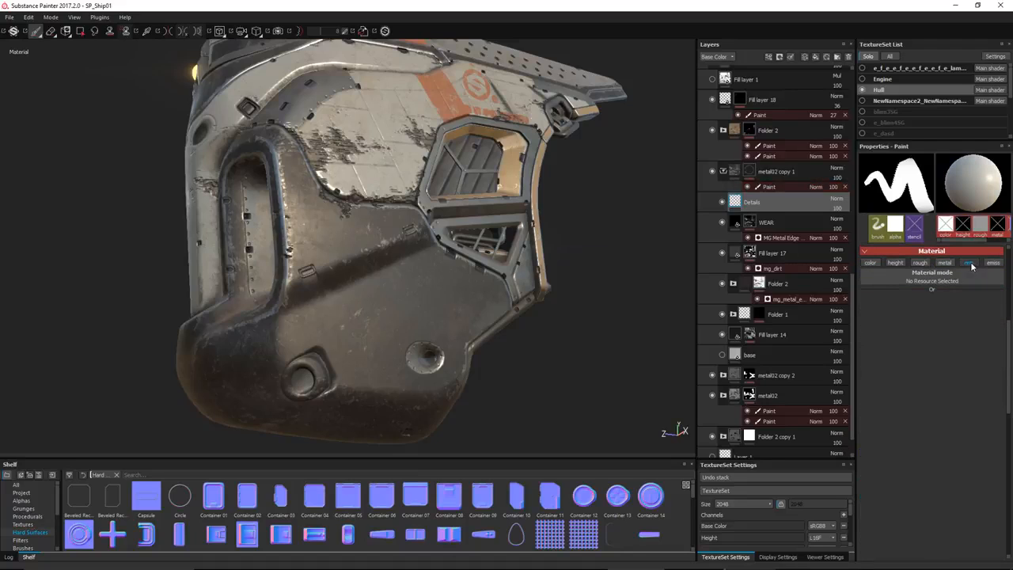
pyautogui.click(968, 262)
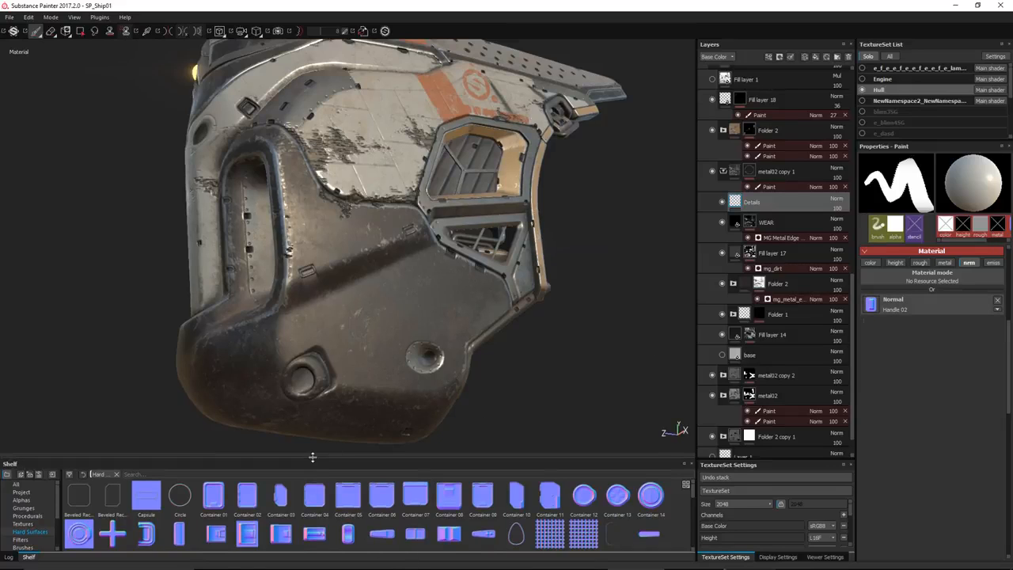
pyautogui.moveTo(316, 457); pyautogui.dragTo(316, 404)
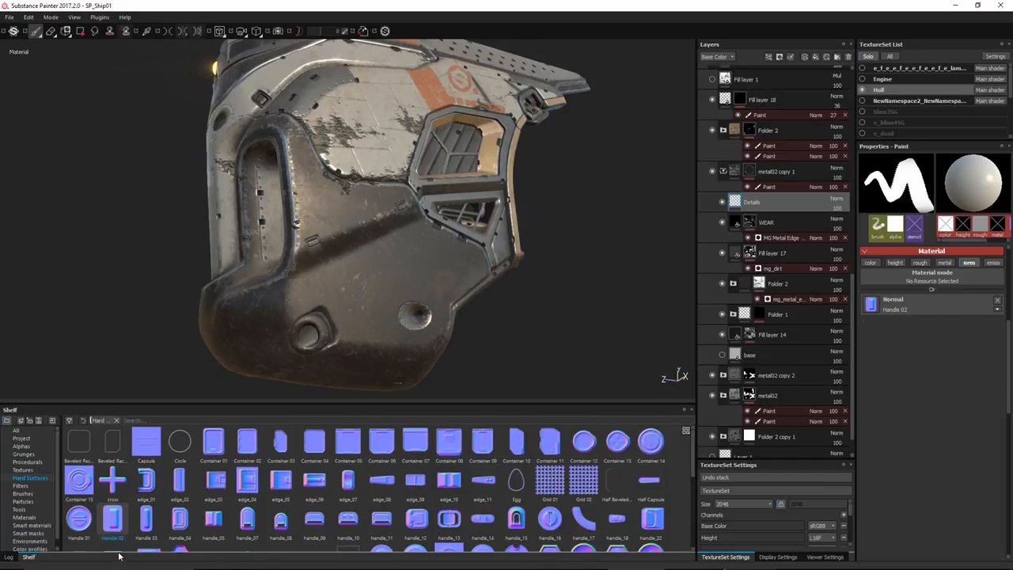
pyautogui.moveTo(116, 520)
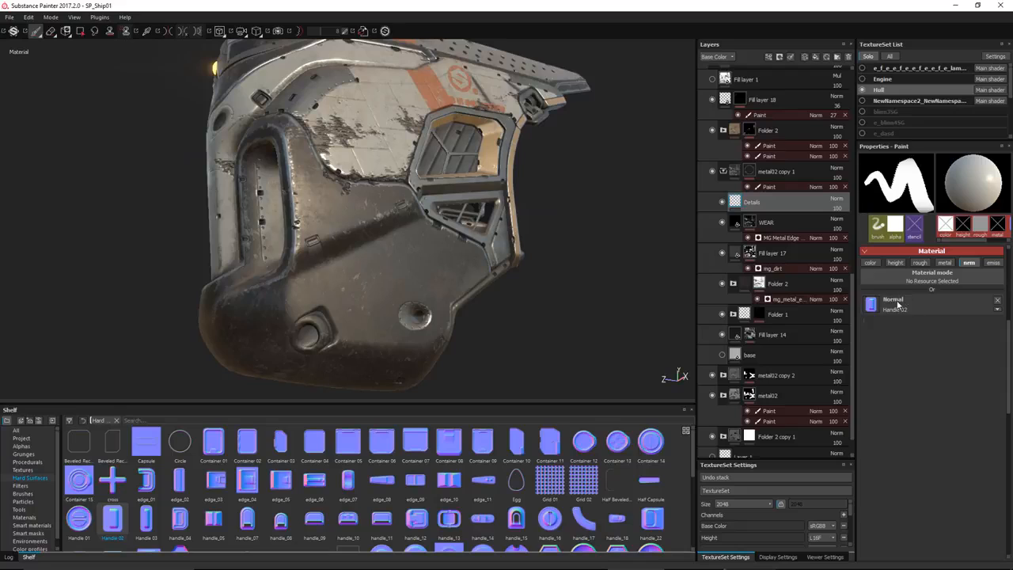
pyautogui.click(899, 231)
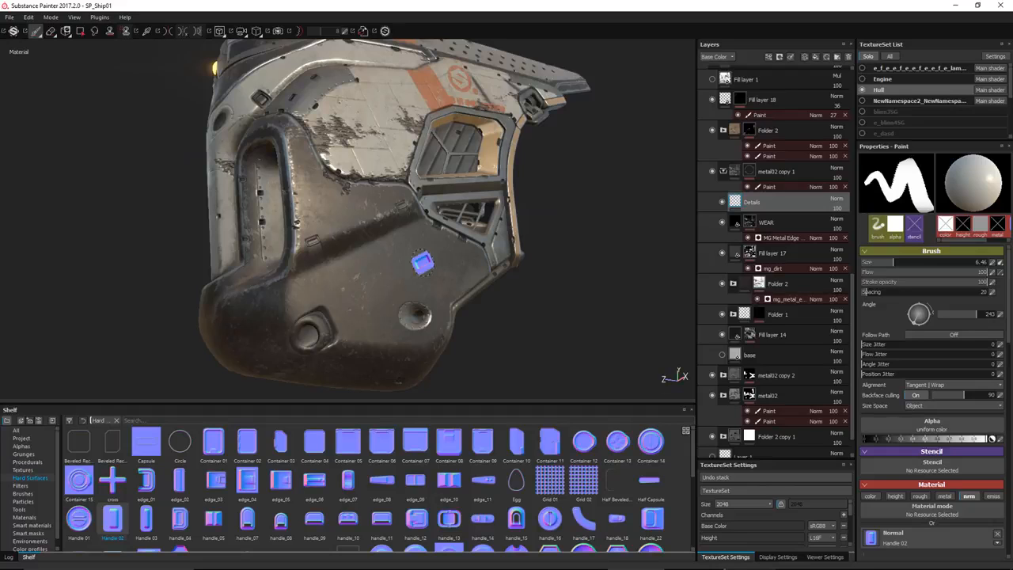
# Step: Enlarge the brush to about 14.43 and stamp the Handle 02 detail on the dark lower hull panel
pyautogui.keyDown('alt'); pyautogui.moveTo(384, 250); pyautogui.dragTo(391, 267, button='right'); pyautogui.keyUp('alt')
pyautogui.keyDown('alt'); pyautogui.moveTo(391, 268); pyautogui.dragTo(371, 278); pyautogui.keyUp('alt')
pyautogui.keyDown('ctrl'); pyautogui.moveTo(363, 280); pyautogui.dragTo(389, 281, button='right'); pyautogui.keyUp('ctrl')
pyautogui.keyDown('alt'); pyautogui.moveTo(379, 268); pyautogui.dragTo(373, 277); pyautogui.keyUp('alt')
pyautogui.click(375, 277)
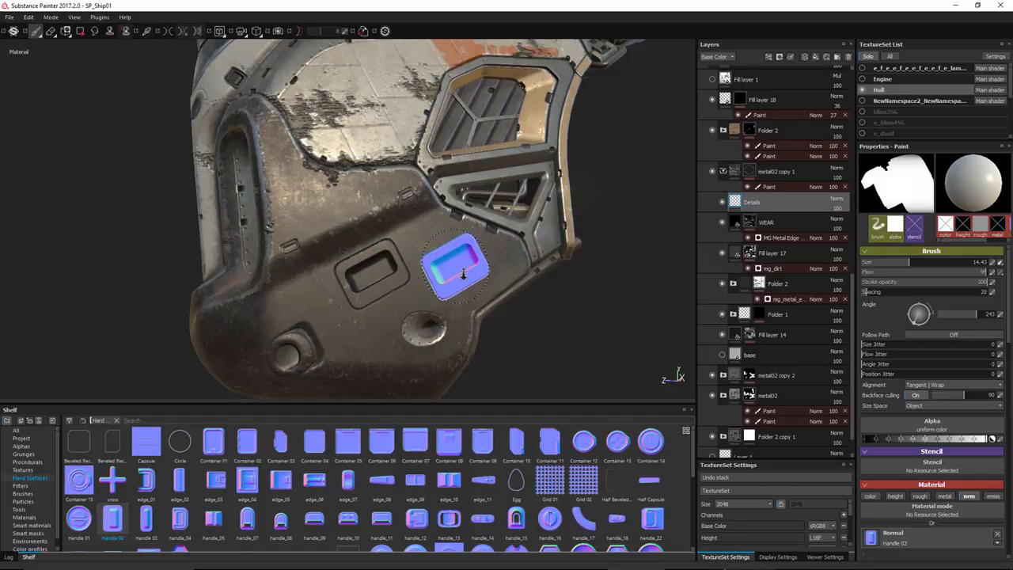
# Step: Shrink the asset shelf to give the viewport more room and reduce the brush size to about 6.86
pyautogui.keyDown('alt'); pyautogui.moveTo(452, 277); pyautogui.dragTo(484, 315); pyautogui.keyUp('alt')
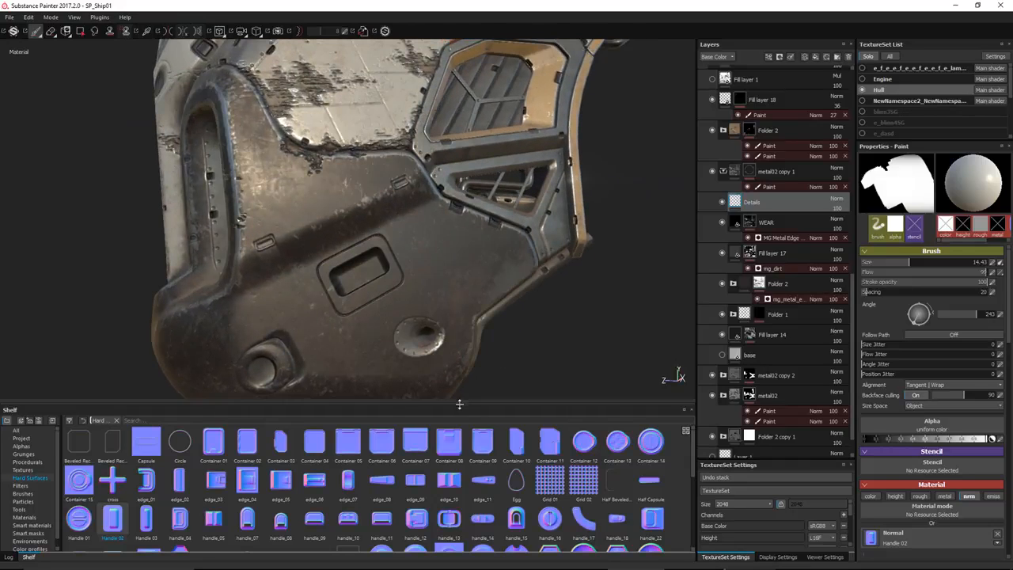
pyautogui.moveTo(441, 406); pyautogui.dragTo(440, 473)
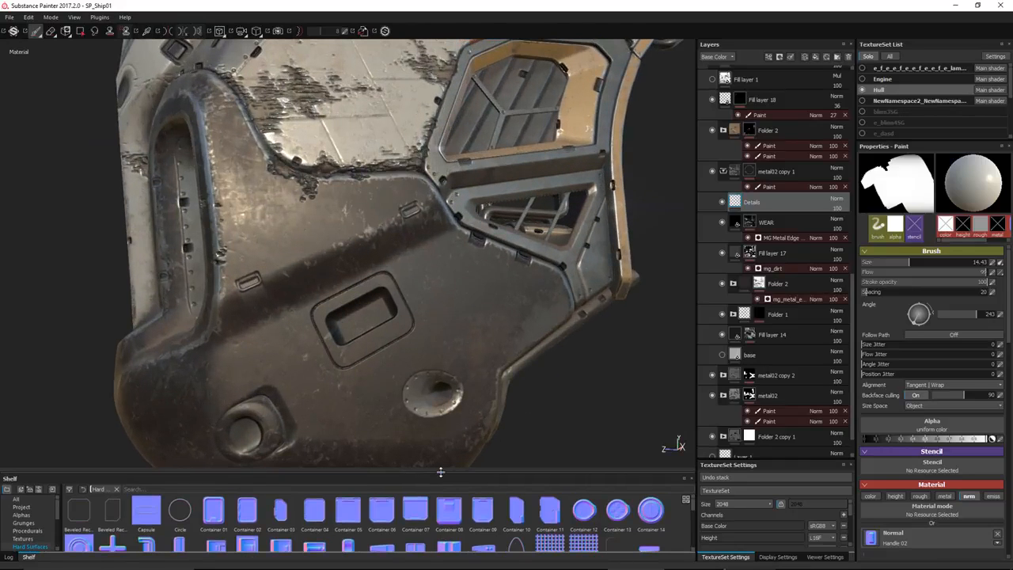
pyautogui.moveTo(453, 280)
pyautogui.keyDown('alt'); pyautogui.mouseDown()
pyautogui.moveTo(443, 277)
pyautogui.moveTo(448, 285)
pyautogui.mouseUp(); pyautogui.keyUp('alt')
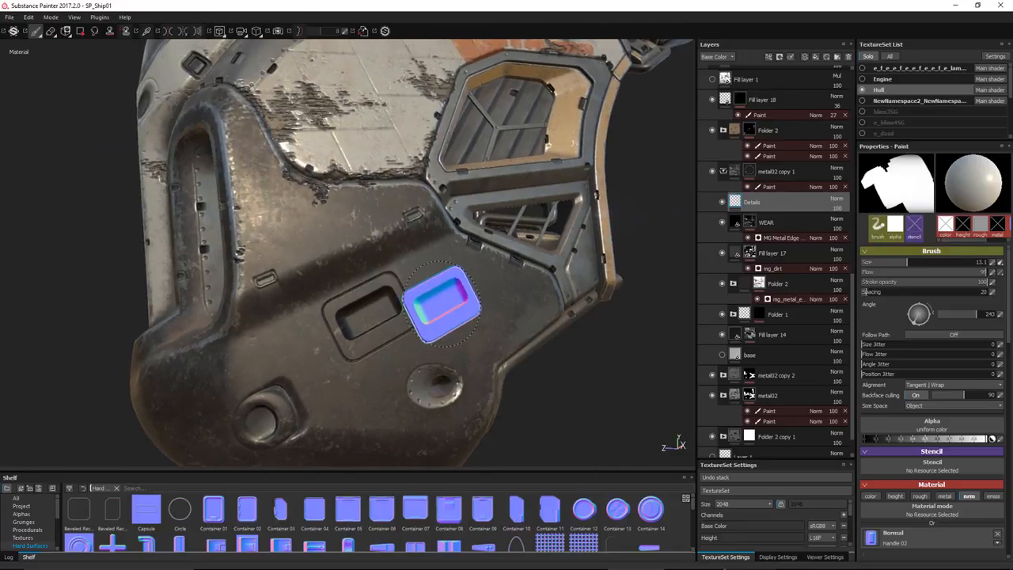
pyautogui.keyDown('ctrl'); pyautogui.moveTo(442, 304); pyautogui.dragTo(411, 304, button='right'); pyautogui.keyUp('ctrl')
pyautogui.keyDown('alt'); pyautogui.moveTo(484, 315); pyautogui.dragTo(474, 288); pyautogui.keyUp('alt')
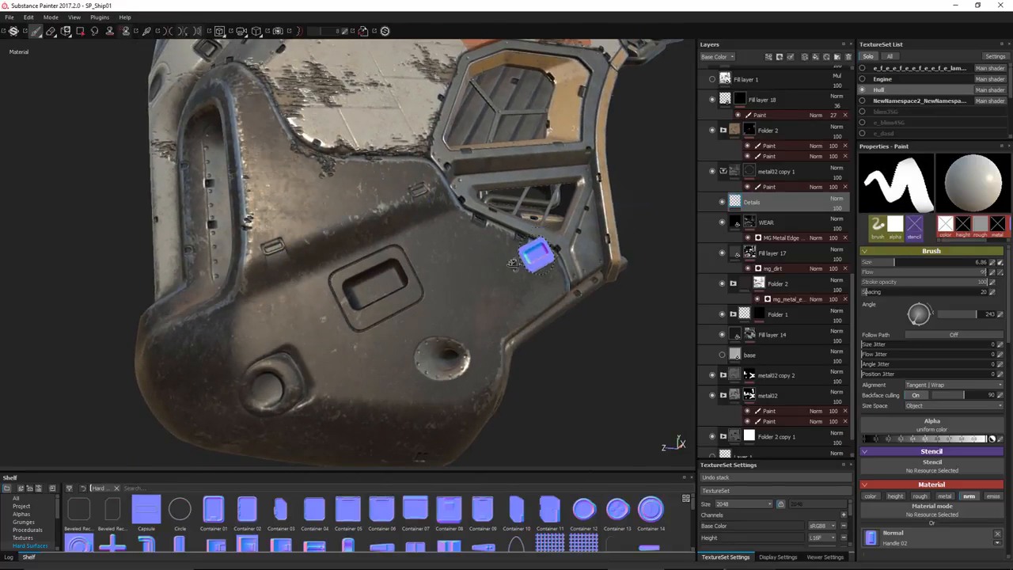
pyautogui.moveTo(535, 261)
pyautogui.keyDown('alt'); pyautogui.mouseDown()
pyautogui.moveTo(499, 245)
pyautogui.moveTo(437, 271)
pyautogui.mouseUp(); pyautogui.keyUp('alt')
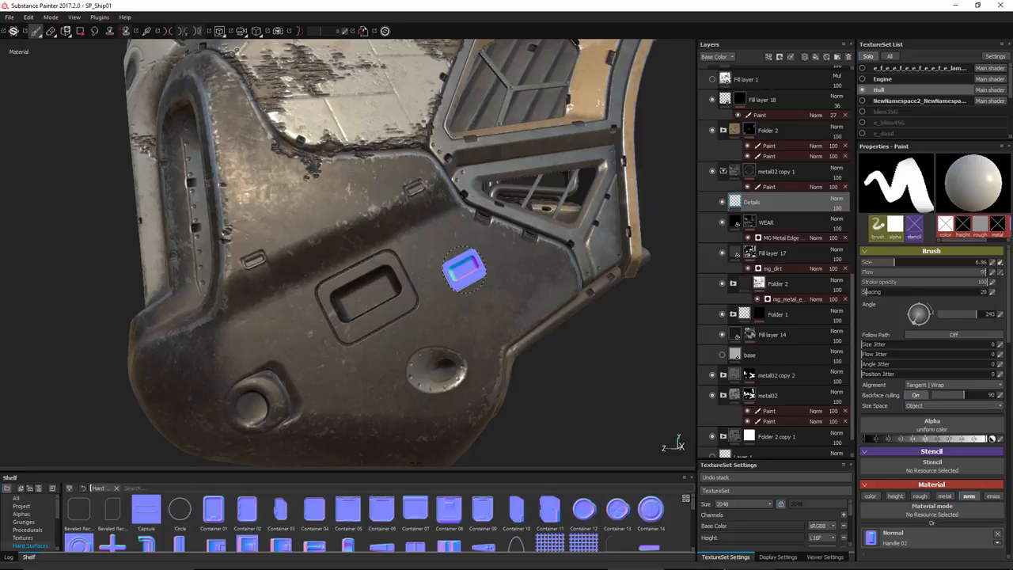
pyautogui.keyDown('alt'); pyautogui.moveTo(470, 272); pyautogui.dragTo(415, 299); pyautogui.keyUp('alt')
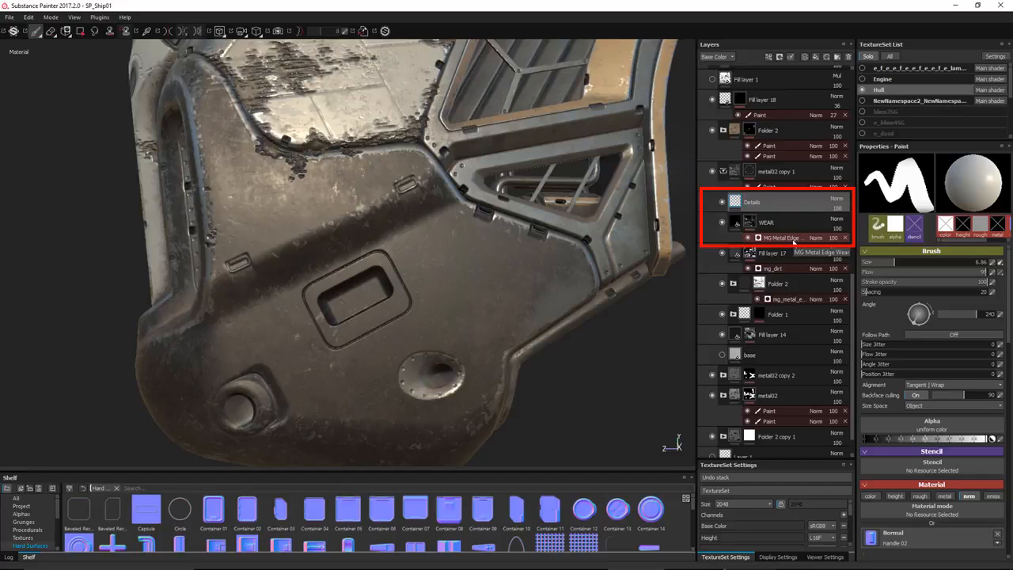
# Step: Add an anchor point to the Details layer
pyautogui.rightClick(797, 202)
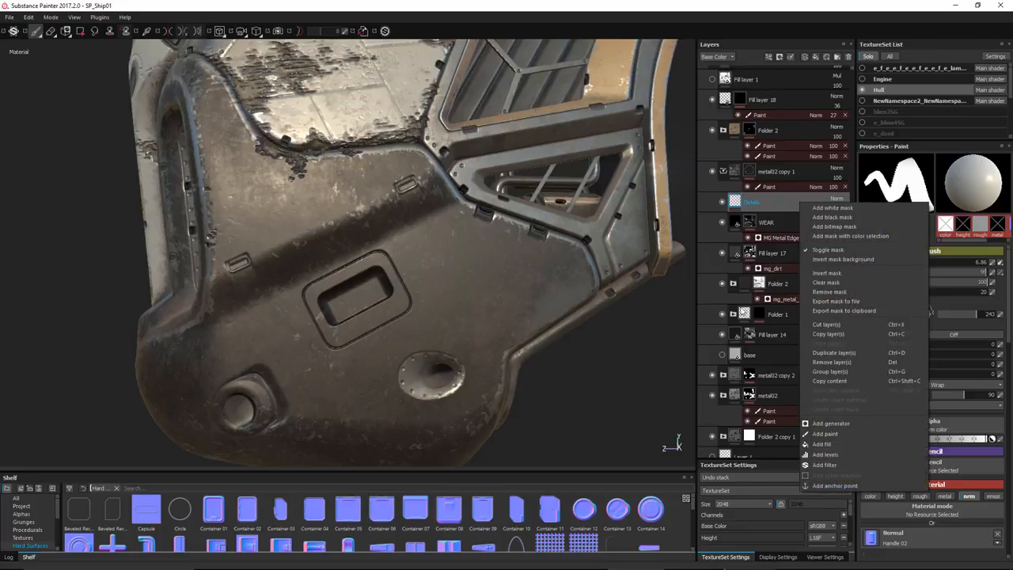
pyautogui.click(774, 204)
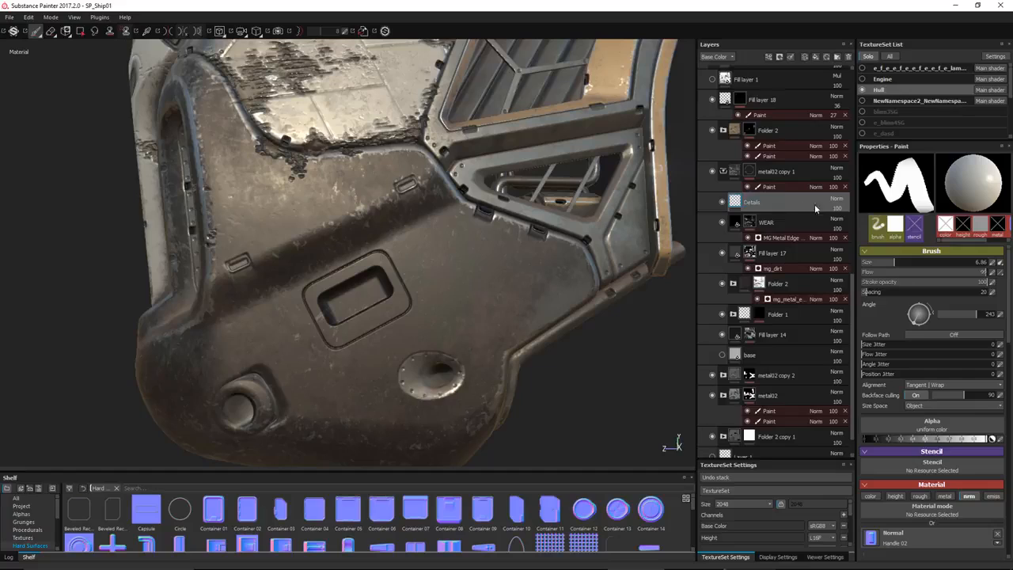
pyautogui.click(771, 59)
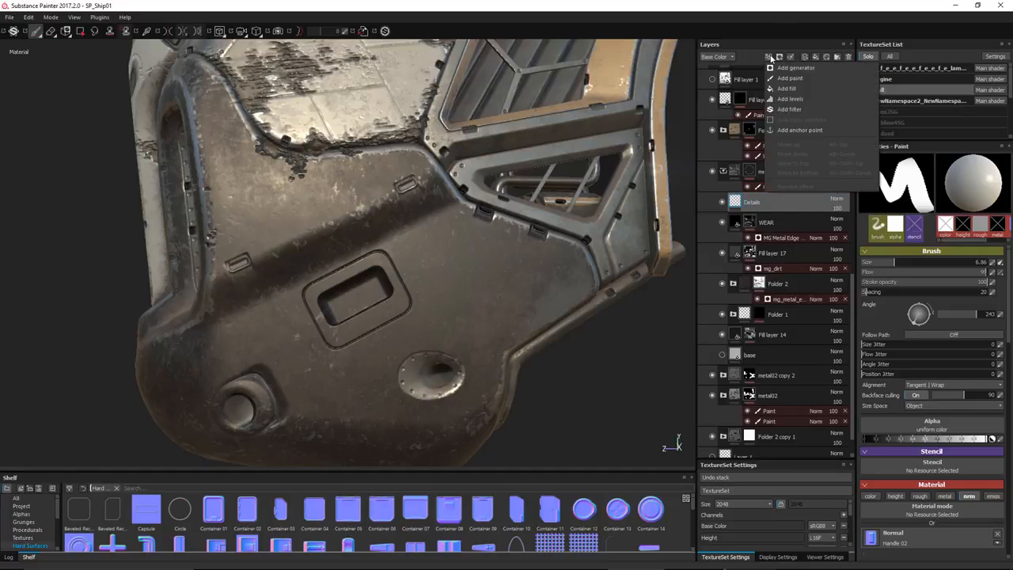
pyautogui.click(807, 129)
pyautogui.rightClick(782, 204)
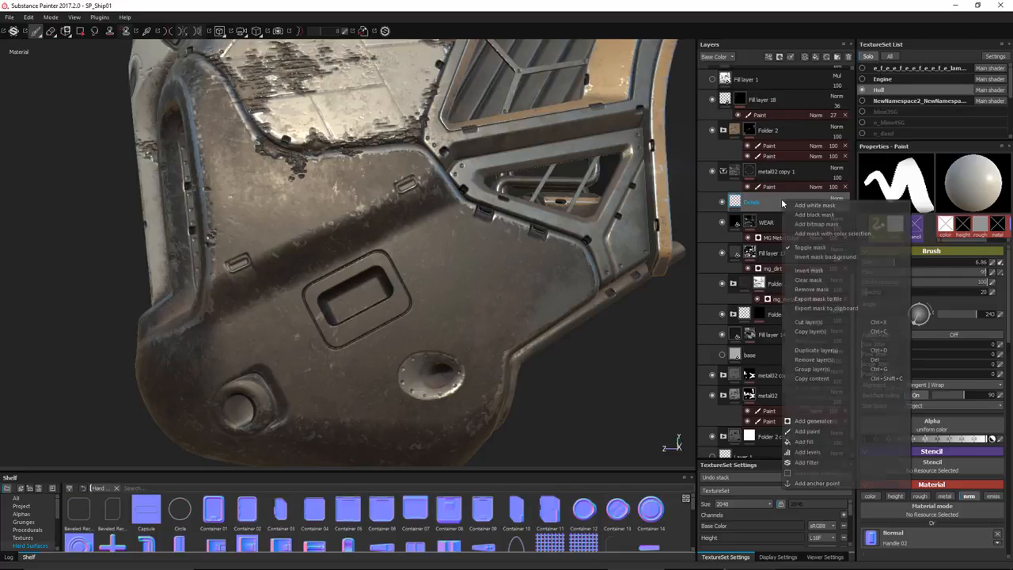
pyautogui.click(816, 483)
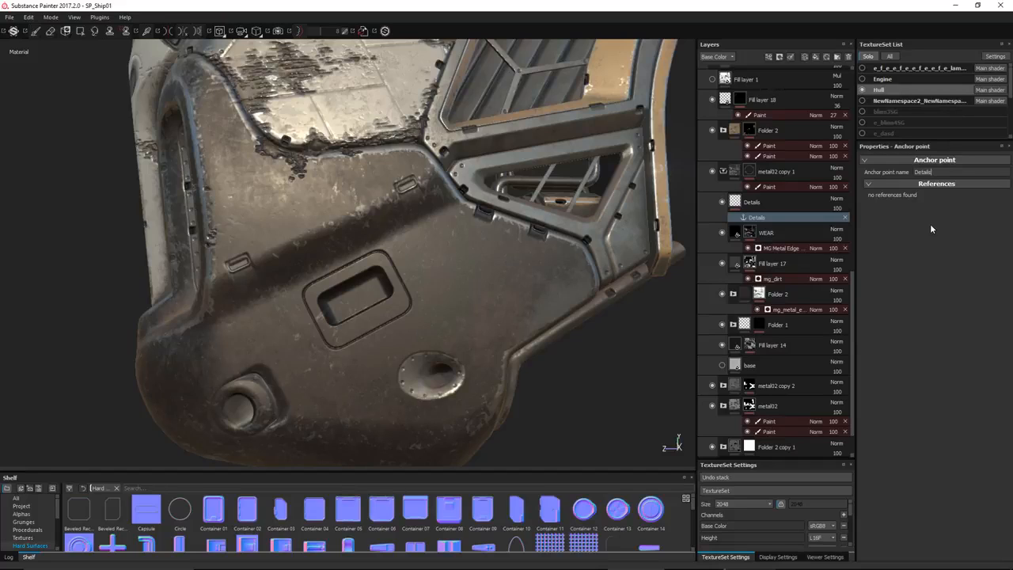
# Step: Examine the Micro Details settings and the Micro Normal image input choices of the WEAR layer's MG Metal Edge Wear generator
pyautogui.click(781, 248)
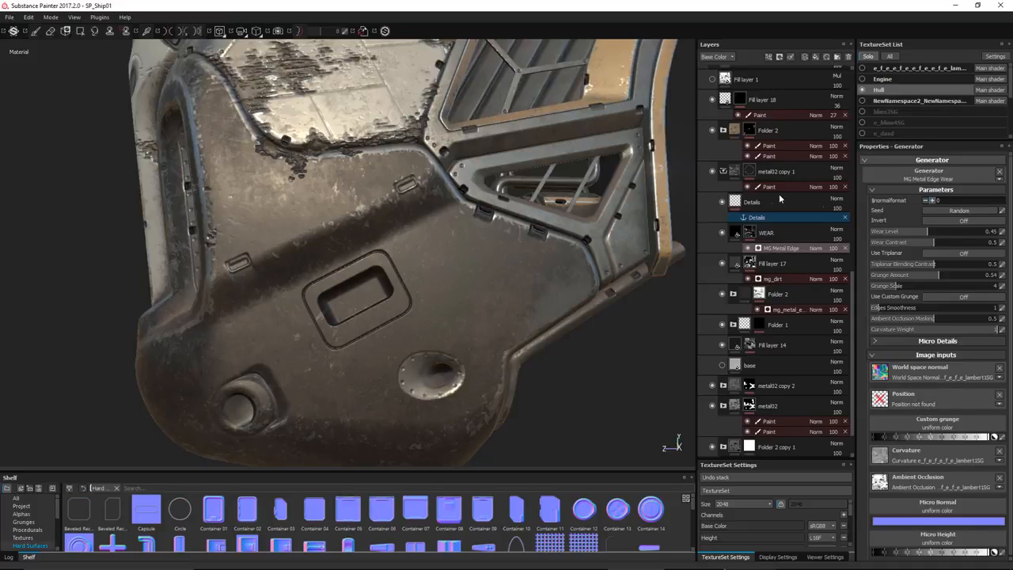
pyautogui.doubleClick(759, 203)
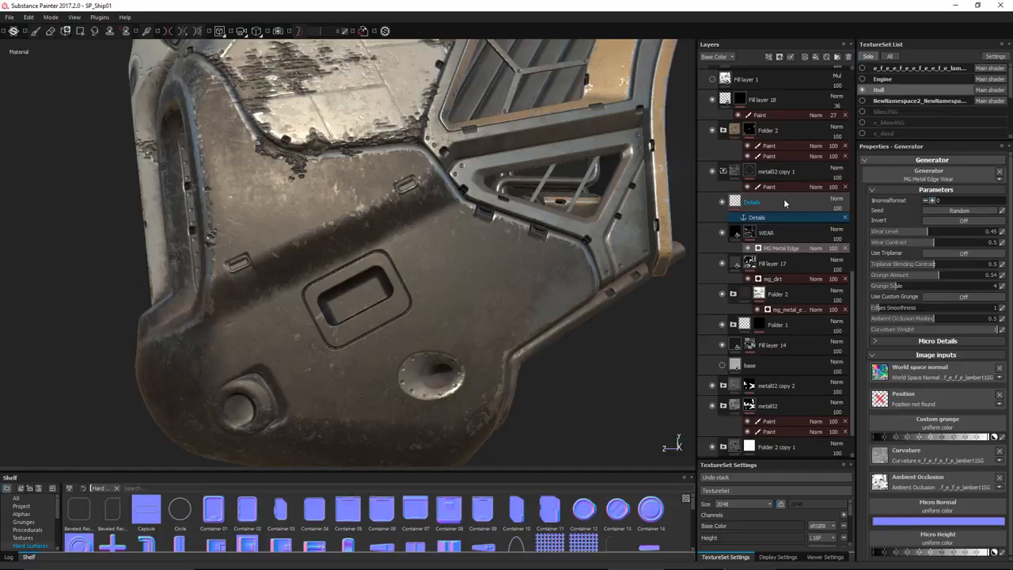
pyautogui.press('Return')
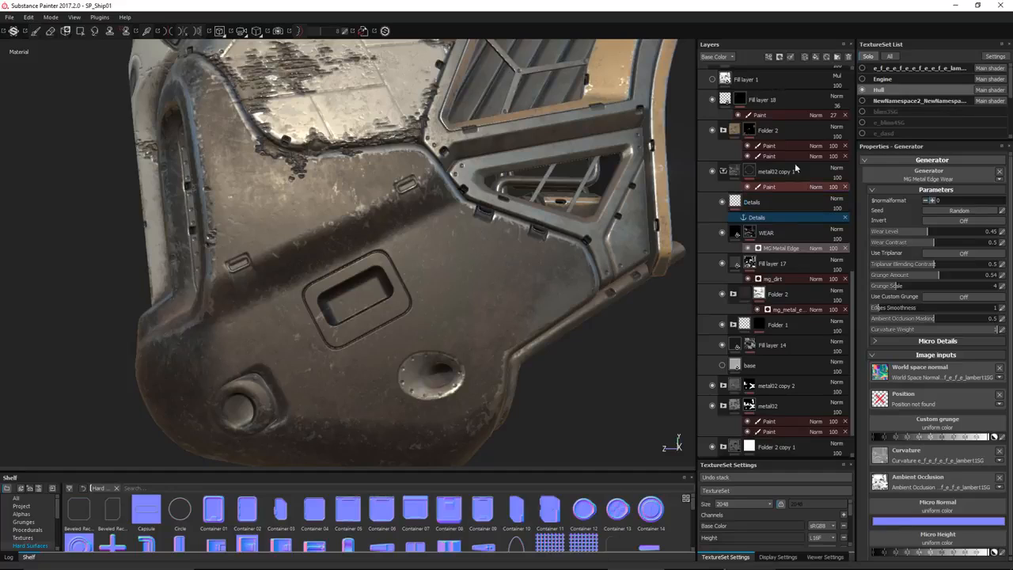
pyautogui.click(872, 356)
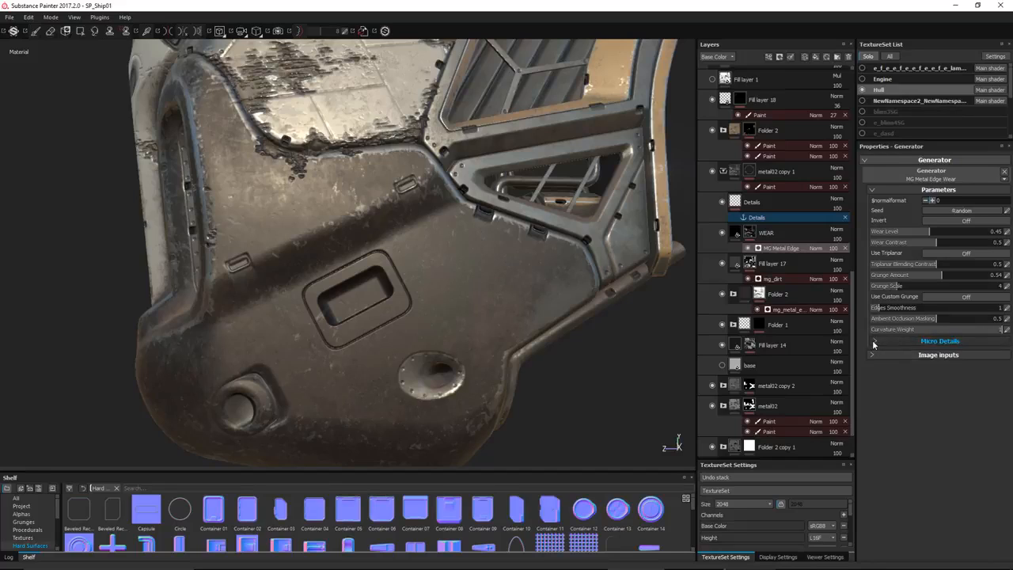
pyautogui.click(874, 342)
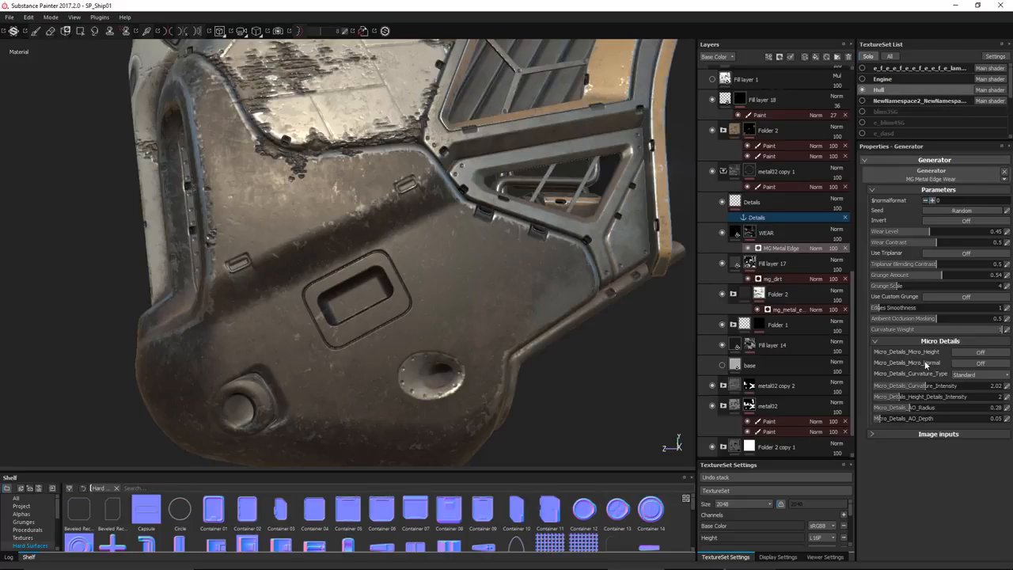
pyautogui.click(871, 434)
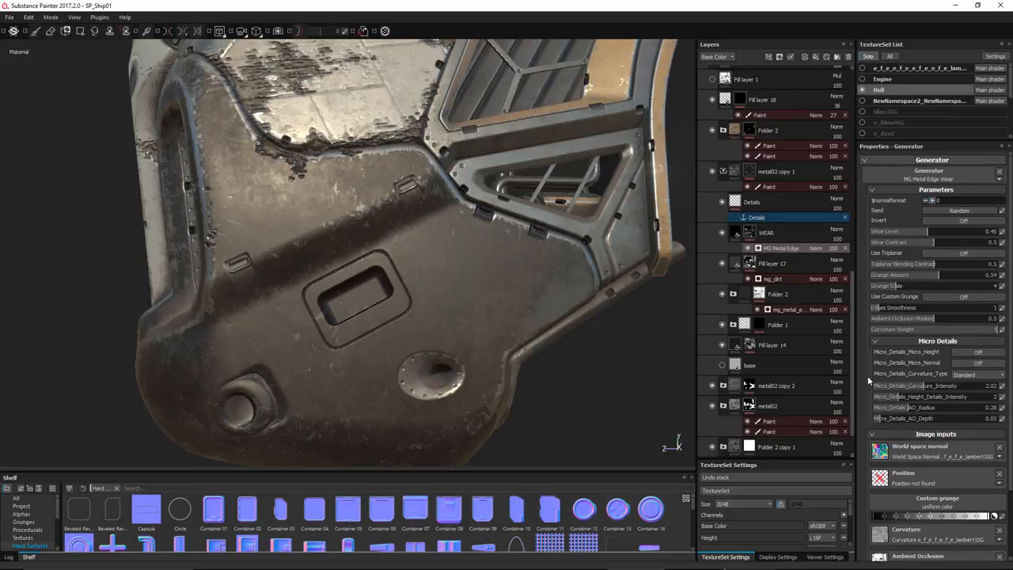
pyautogui.scroll(-3, 866, 354)
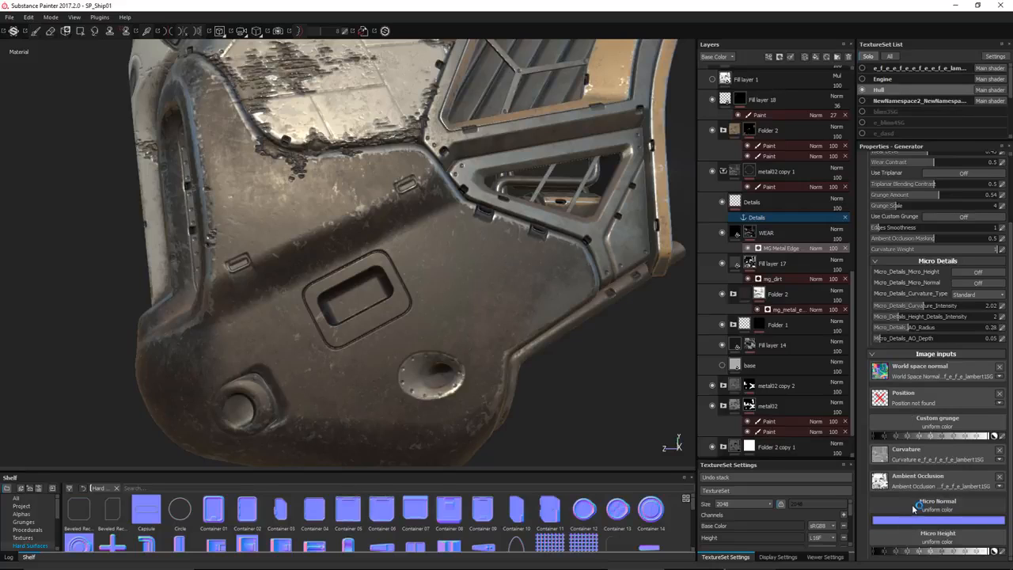
pyautogui.moveTo(911, 502); pyautogui.dragTo(768, 201)
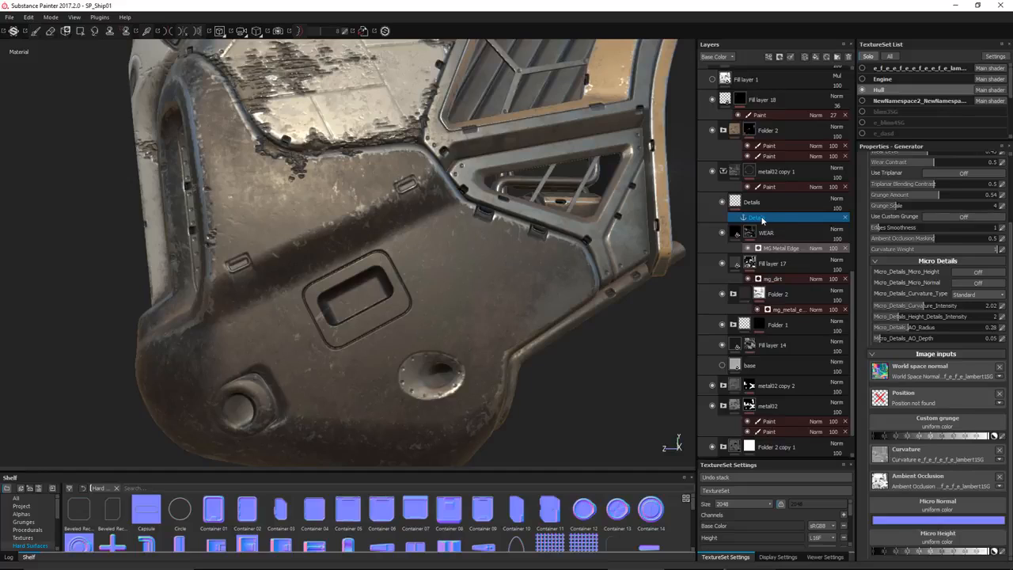
pyautogui.click(897, 501)
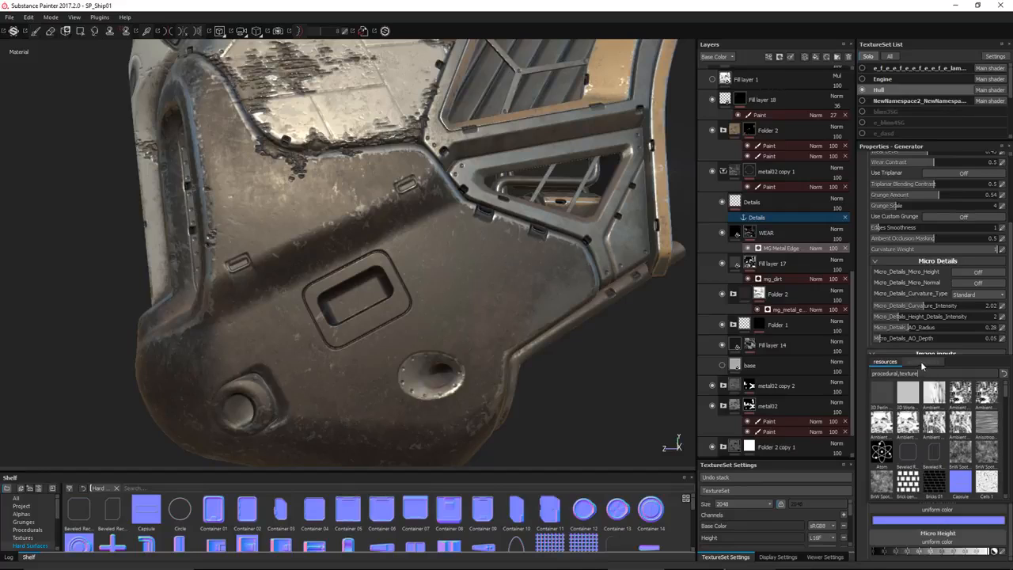
# Step: Move the Details layer with its anchor point below the WEAR layer, just above Fill layer 17
pyautogui.click(764, 217)
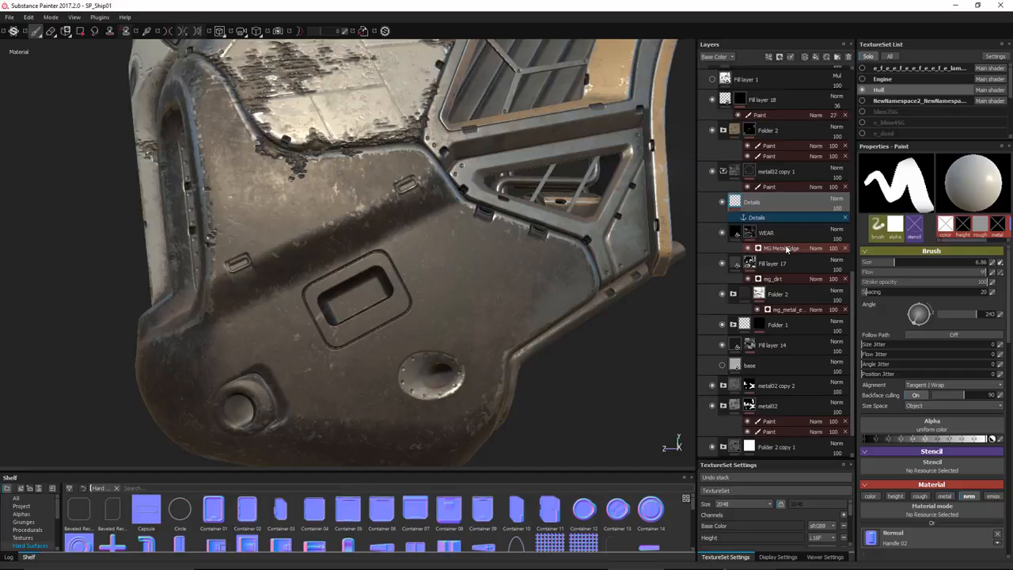
pyautogui.doubleClick(778, 205)
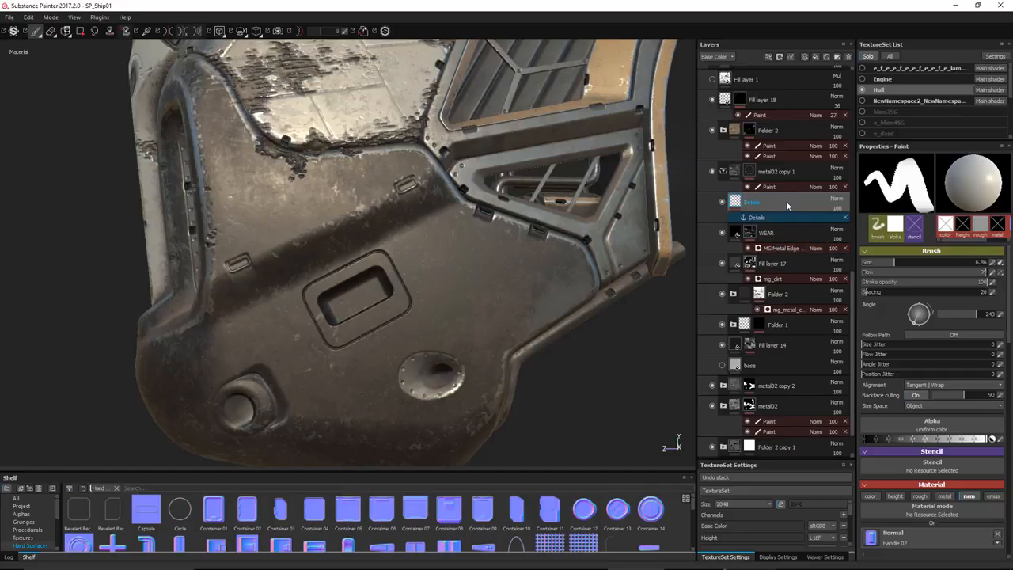
pyautogui.moveTo(784, 200); pyautogui.dragTo(780, 261)
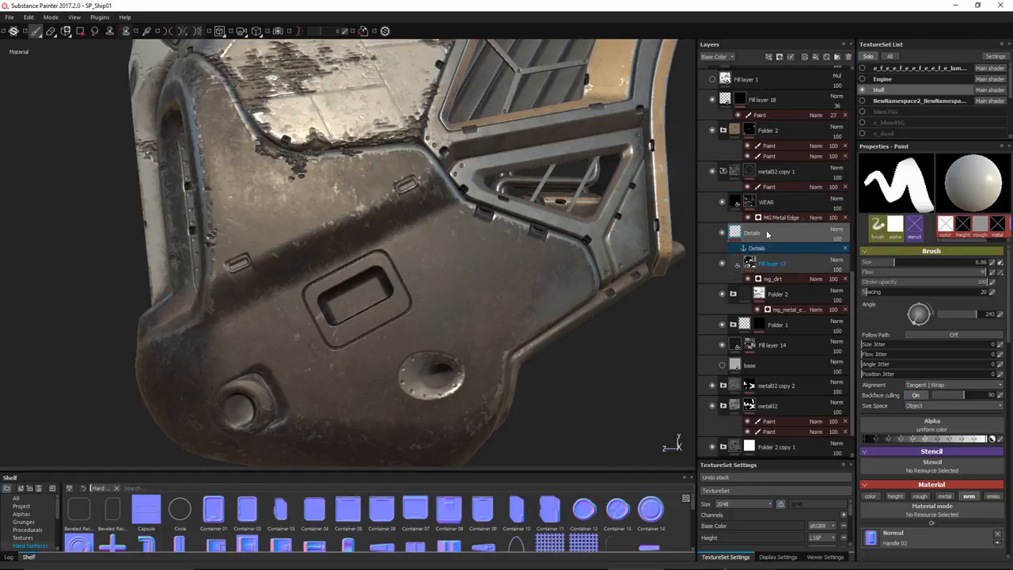
# Step: Assign the Details anchor point as the Micro Normal image input of the WEAR layer's MG Metal Edge Wear generator
pyautogui.doubleClick(753, 232)
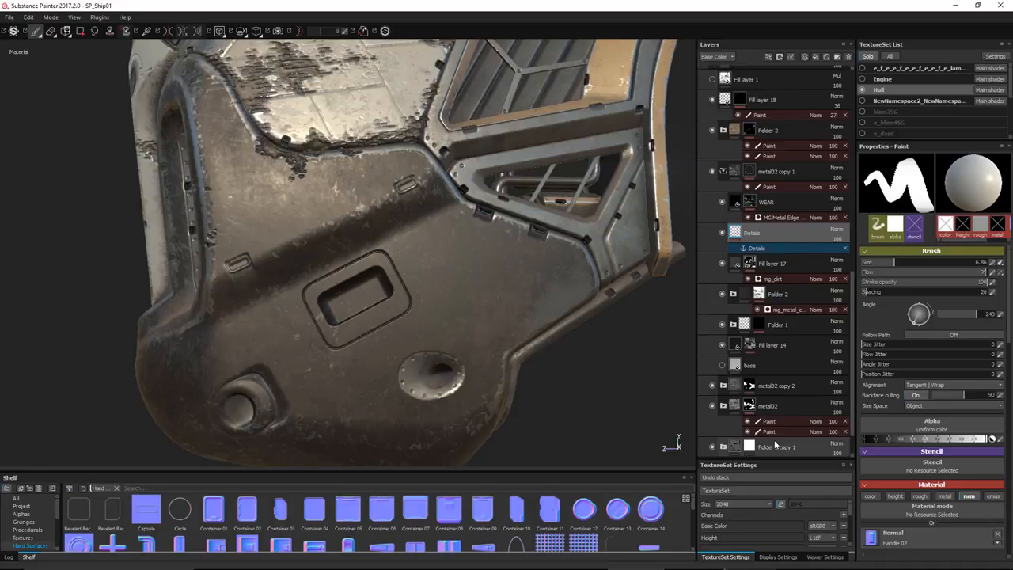
pyautogui.click(783, 218)
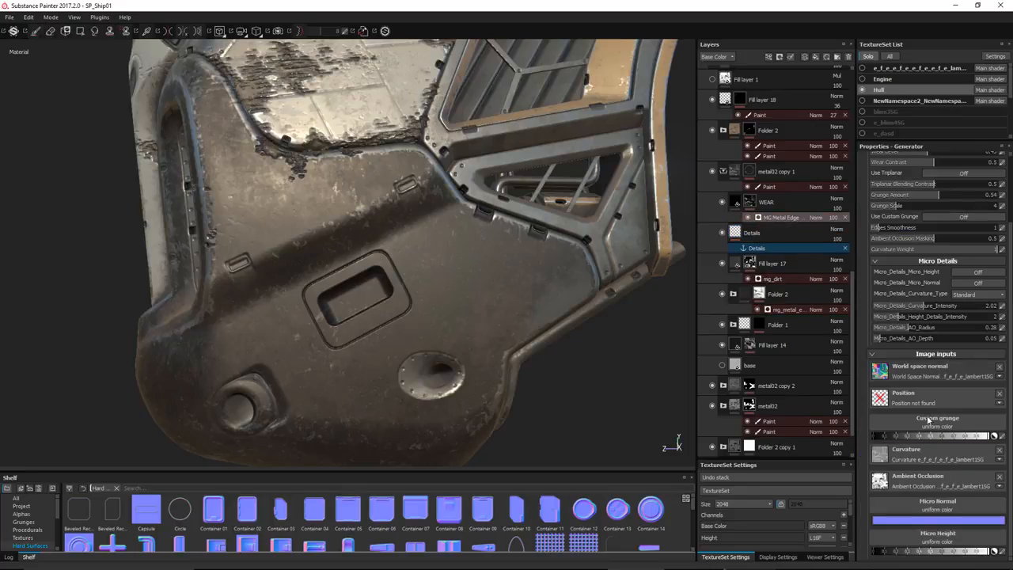
pyautogui.click(899, 508)
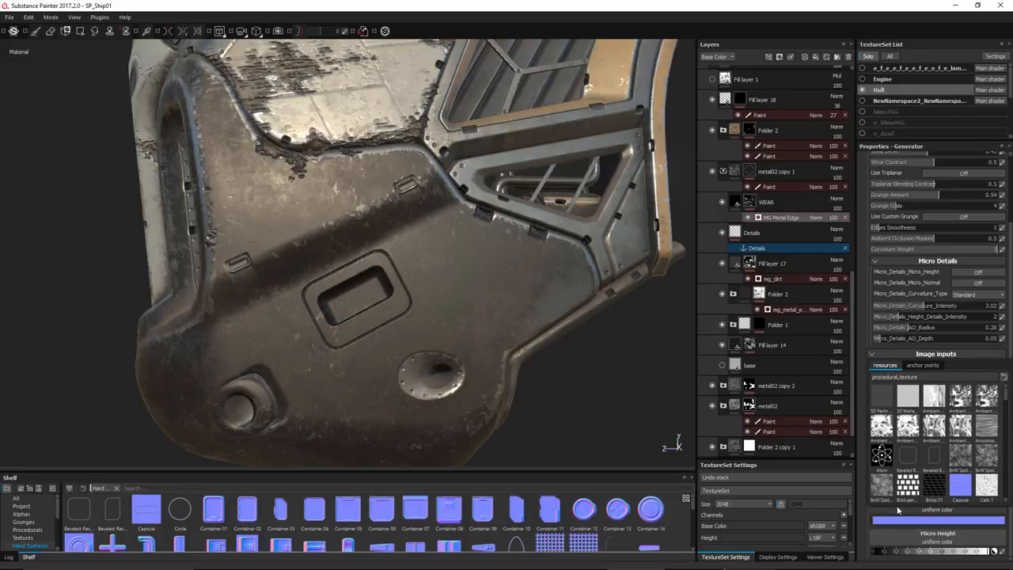
pyautogui.click(926, 366)
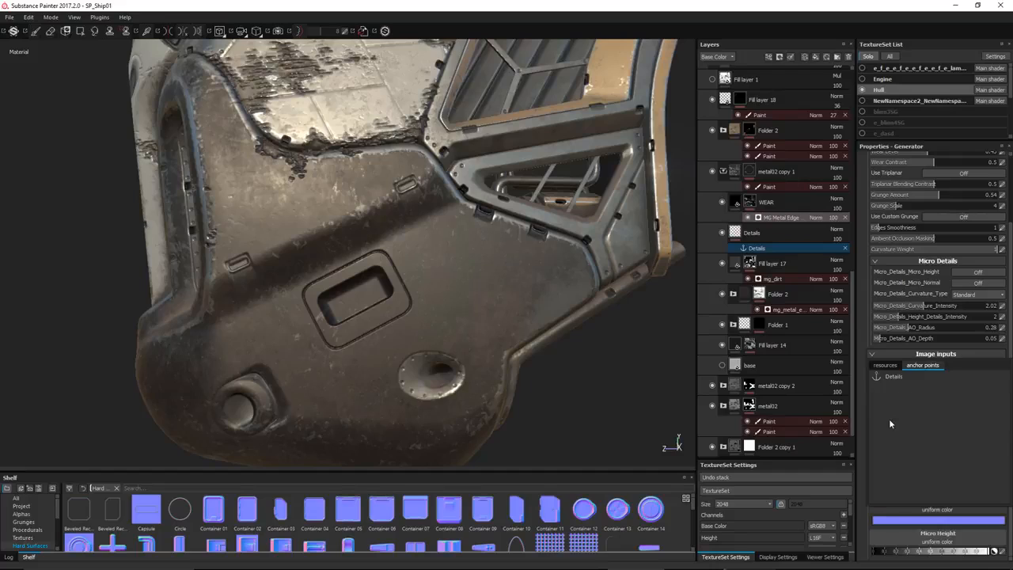
pyautogui.click(889, 377)
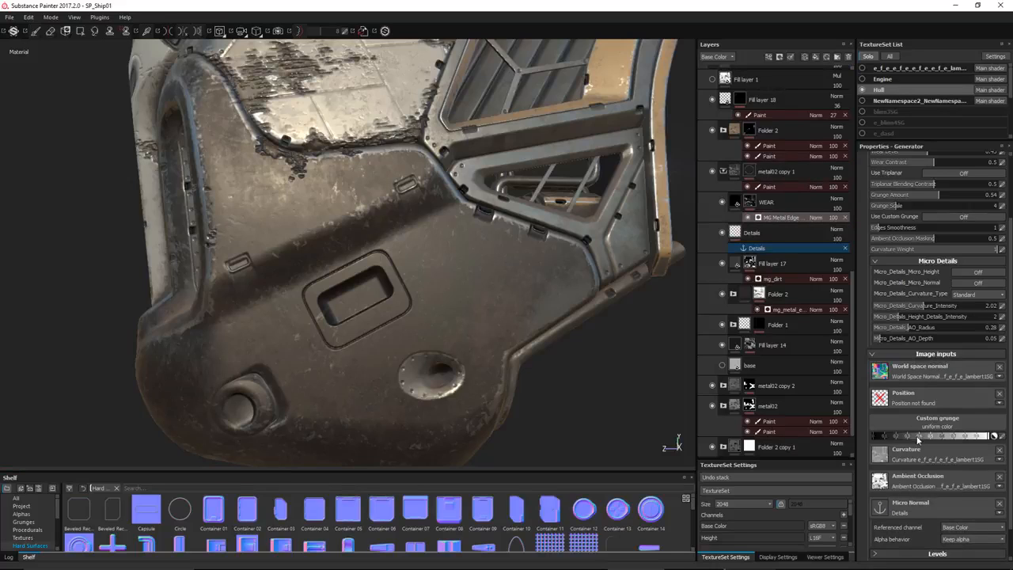
# Step: Set the Micro Normal input's referenced channel to Normal and turn on Micro_Details_Micro_Normal for the WEAR layer's generator
pyautogui.scroll(-1, 919, 443)
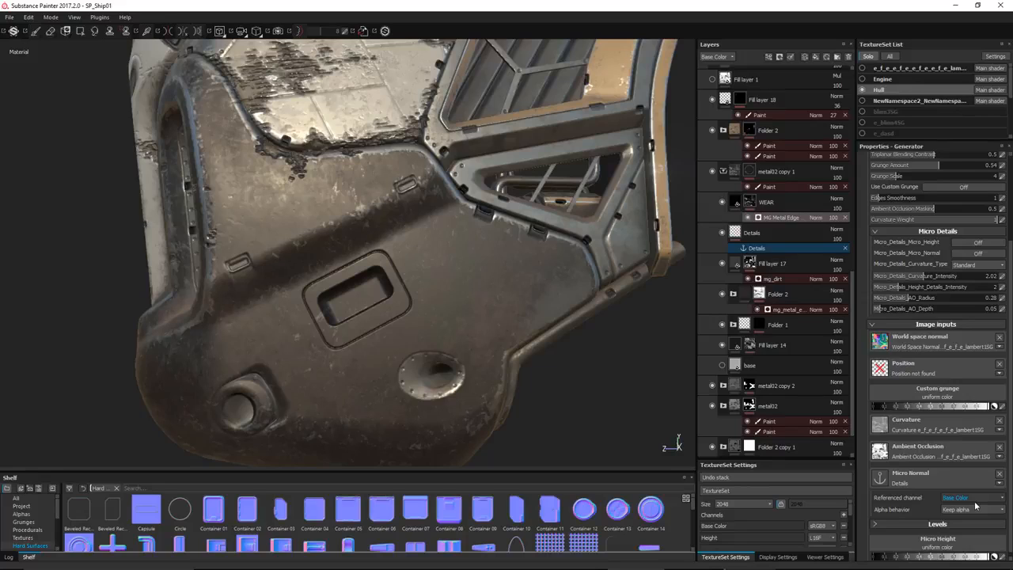
pyautogui.click(763, 236)
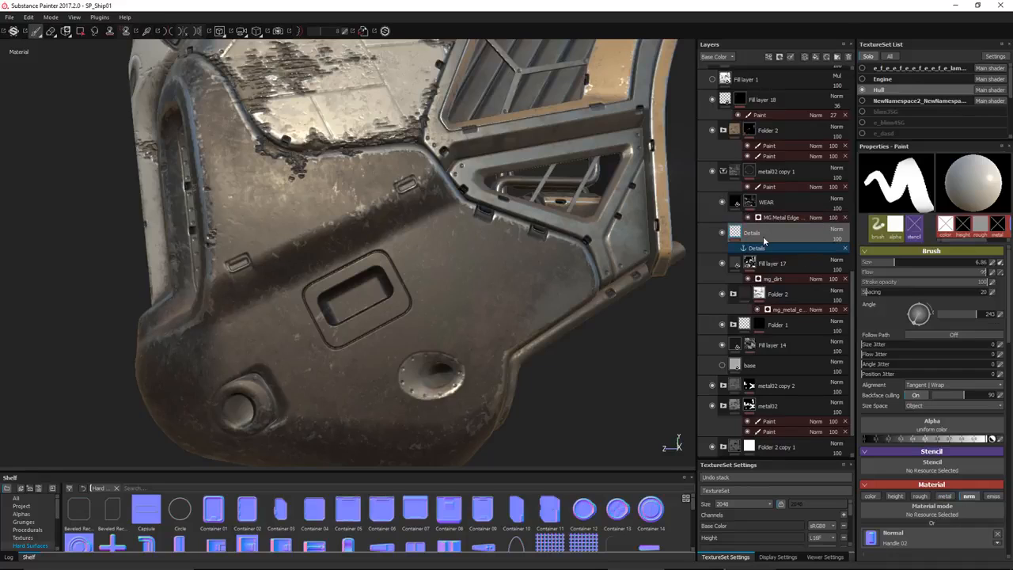
pyautogui.scroll(-5, 917, 322)
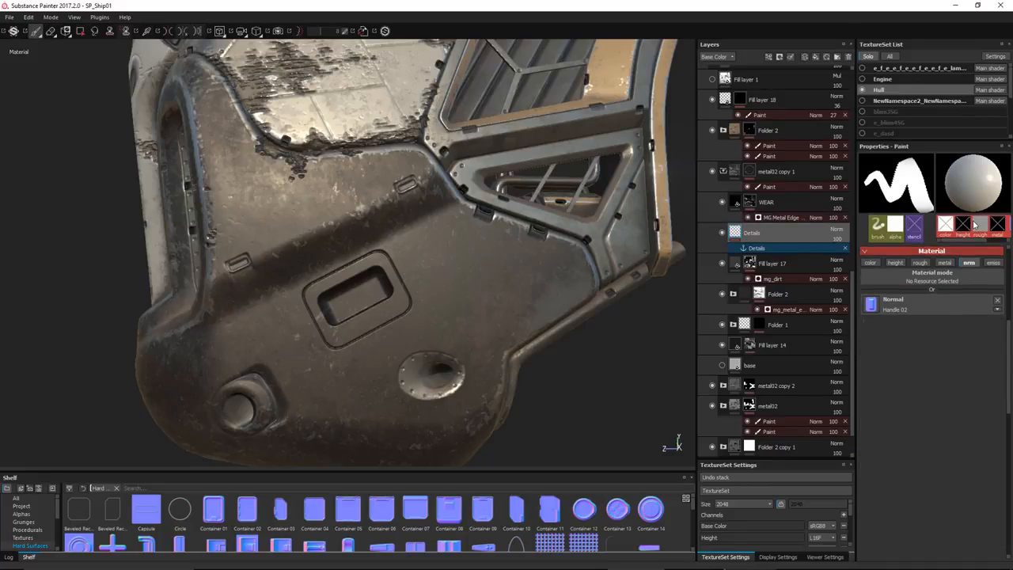
pyautogui.click(969, 262)
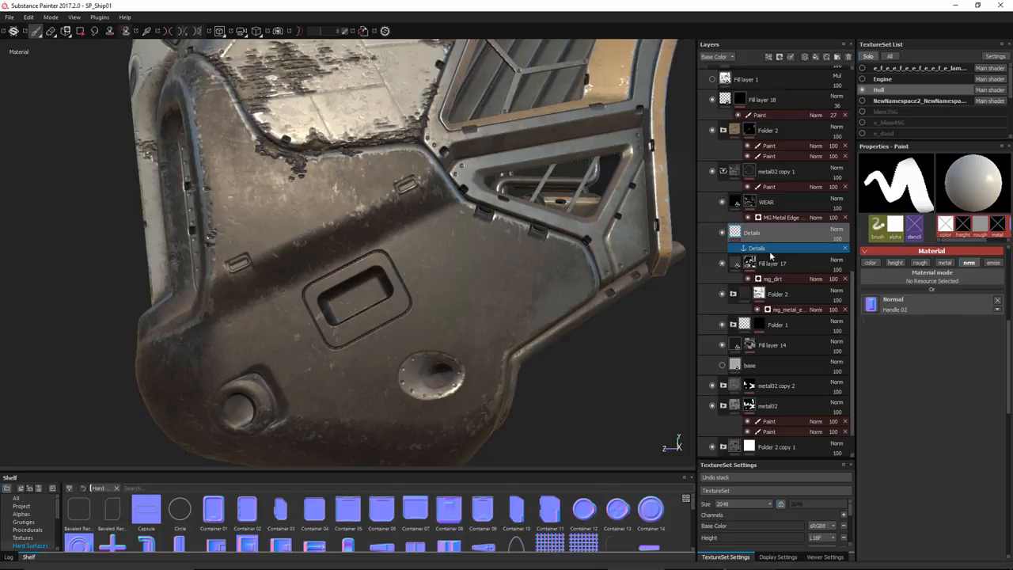
pyautogui.click(771, 282)
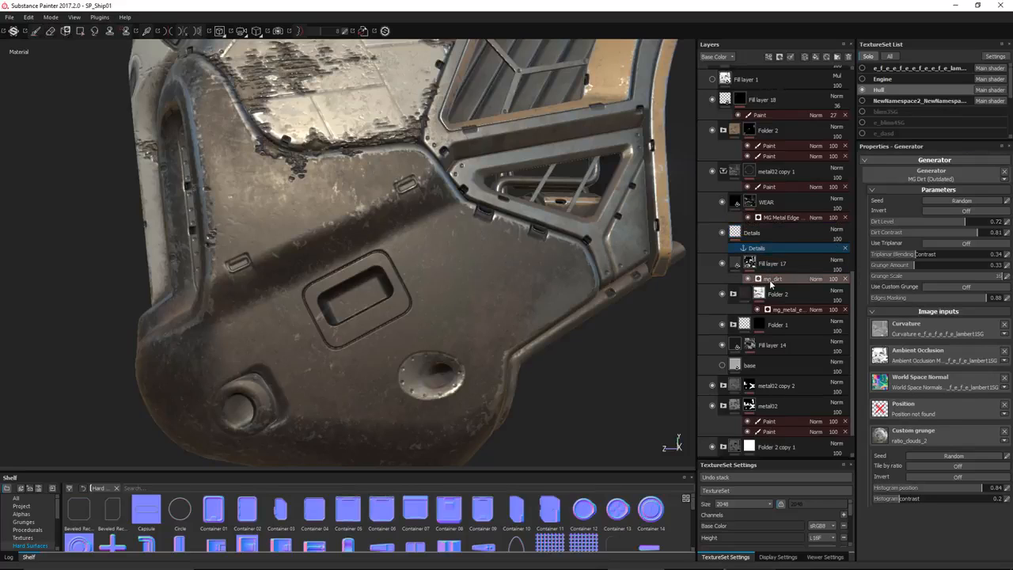
pyautogui.click(789, 217)
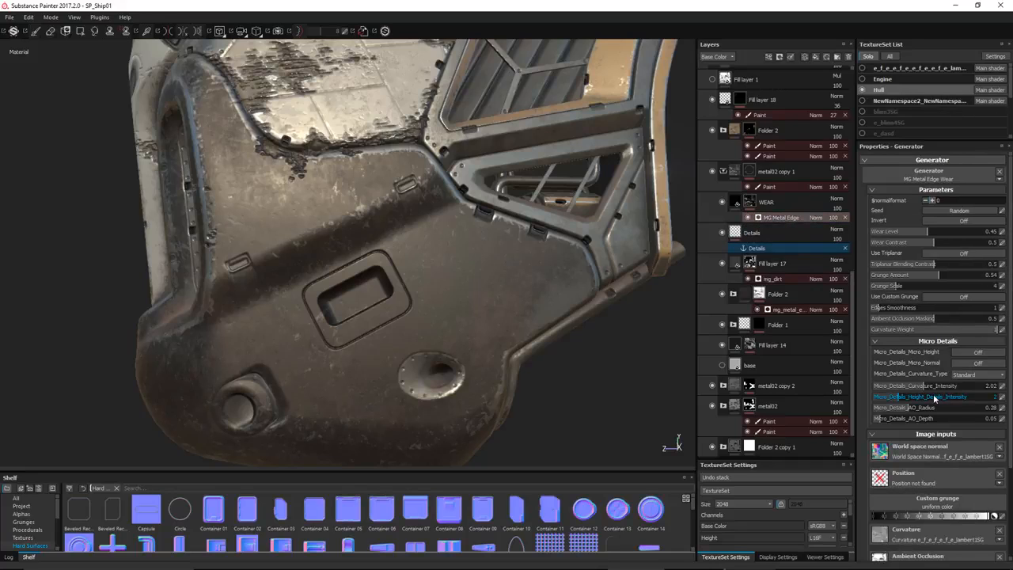
pyautogui.scroll(-1, 930, 391)
pyautogui.scroll(-3, 930, 391)
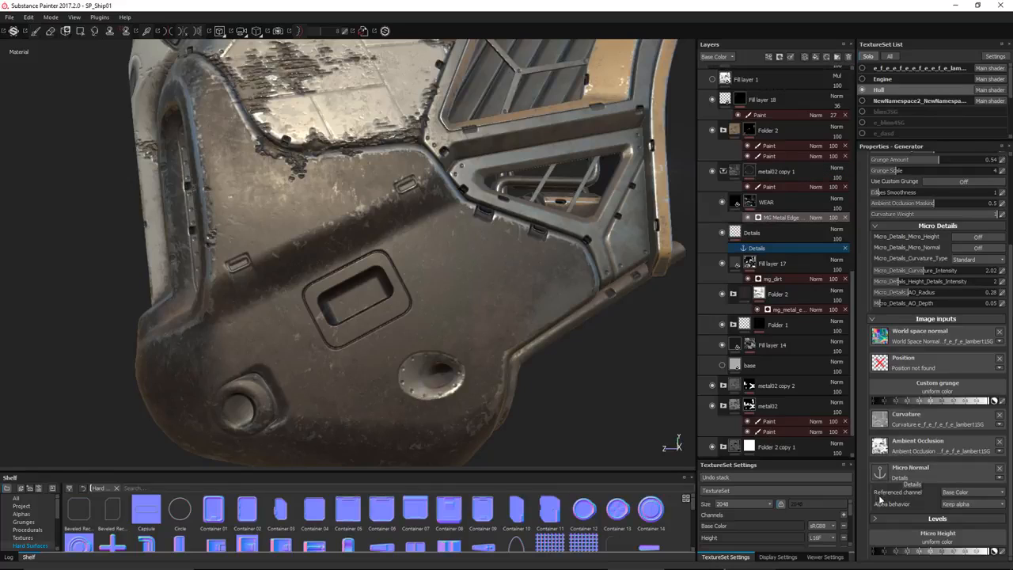
pyautogui.click(949, 492)
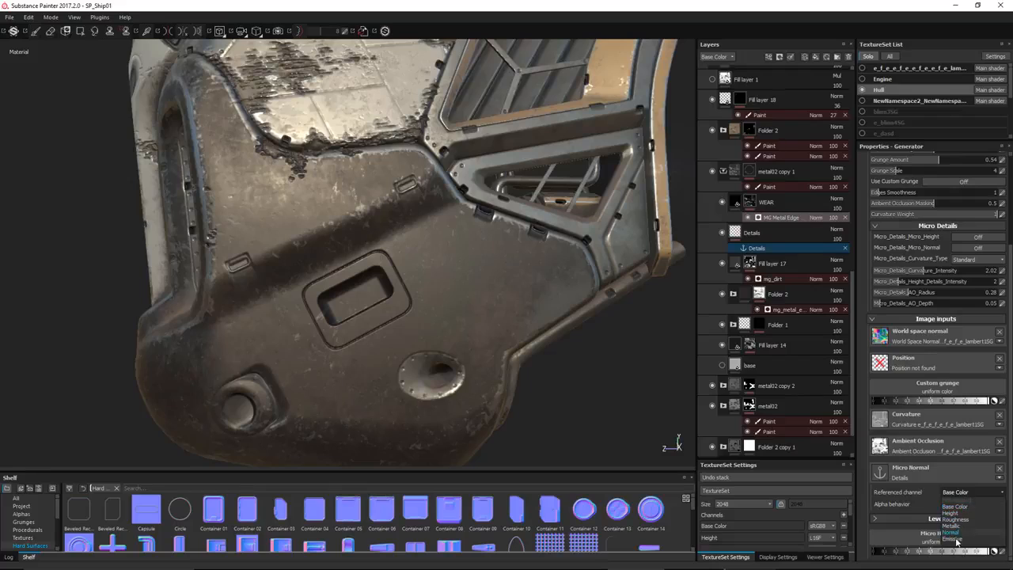
pyautogui.click(953, 533)
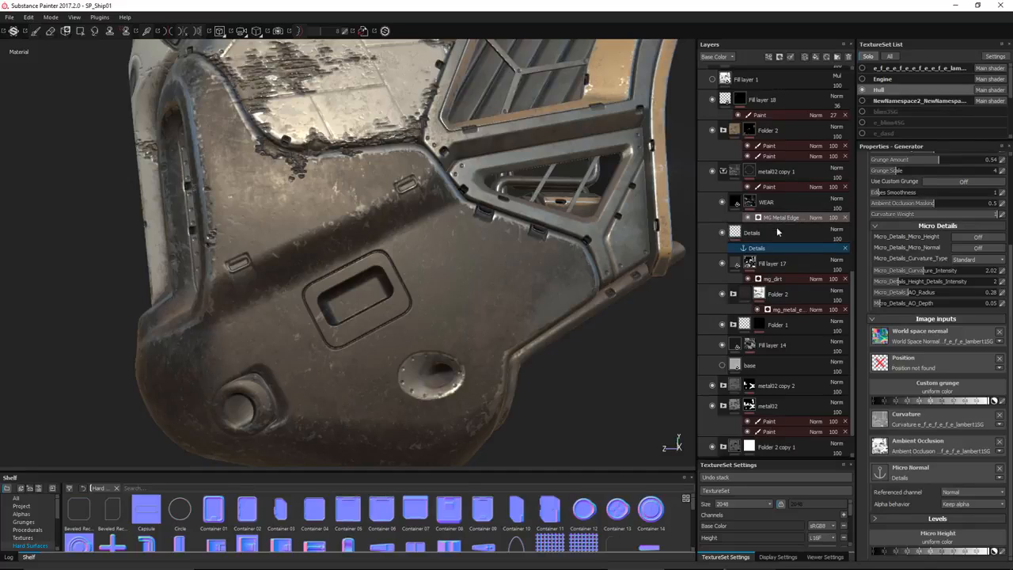
pyautogui.click(966, 246)
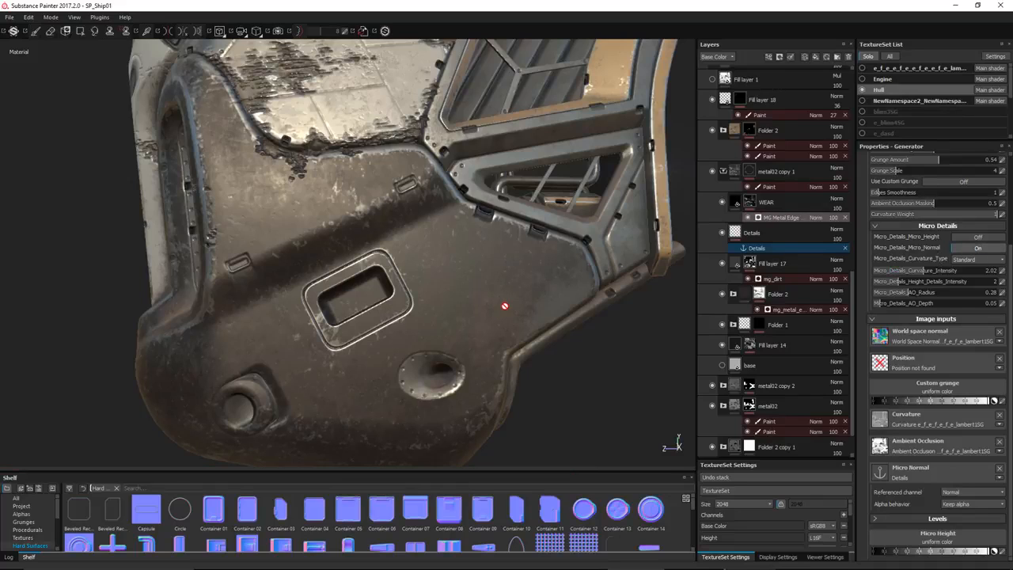
pyautogui.moveTo(407, 287)
pyautogui.keyDown('alt'); pyautogui.mouseDown()
pyautogui.moveTo(435, 334)
pyautogui.moveTo(398, 299)
pyautogui.mouseUp(); pyautogui.keyUp('alt')
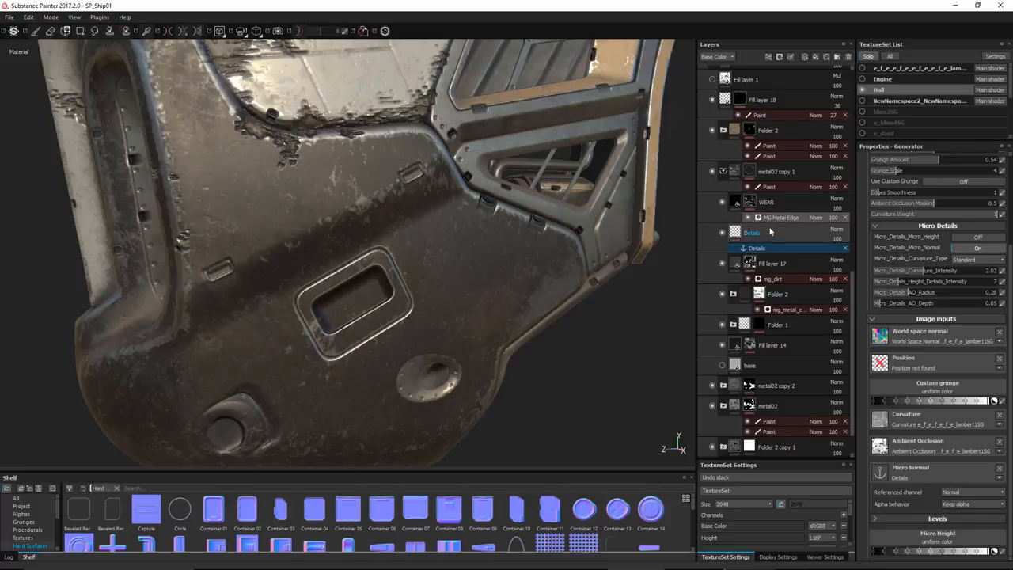
# Step: Stamp an enlarged, rotated Container 11 normal on the Details layer, on the hull between the recessed handle and the slanted outer edge
pyautogui.click(768, 235)
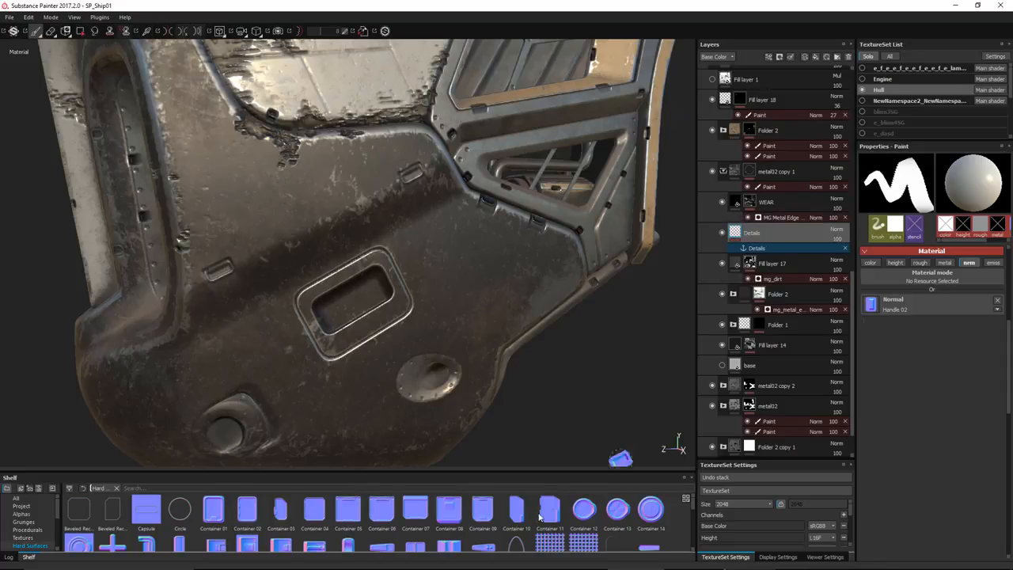
pyautogui.moveTo(549, 510); pyautogui.dragTo(872, 305)
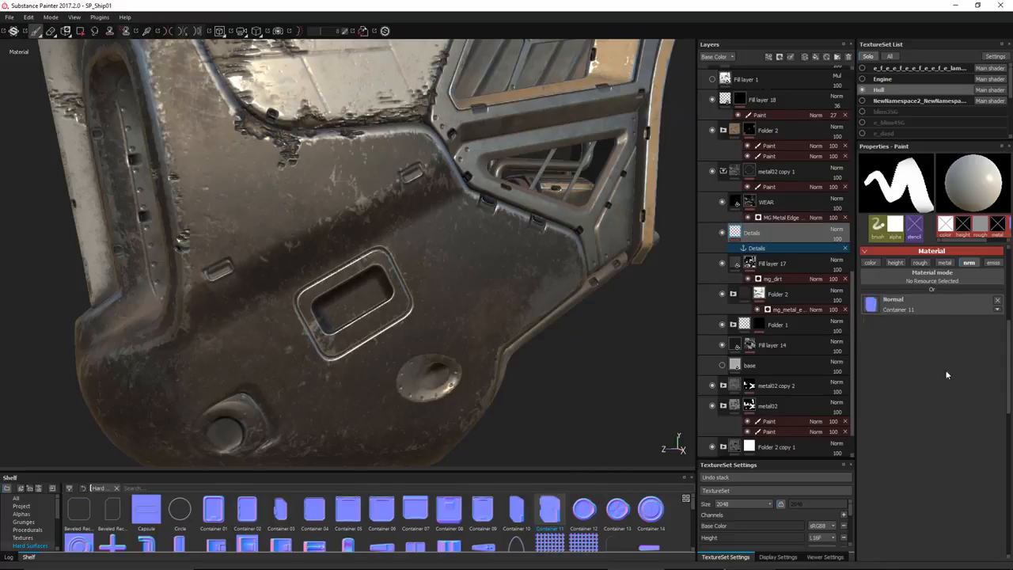
pyautogui.rightClick(473, 280)
pyautogui.click(451, 259)
pyautogui.keyDown('ctrl'); pyautogui.moveTo(464, 278); pyautogui.dragTo(479, 279, button='right'); pyautogui.keyUp('ctrl')
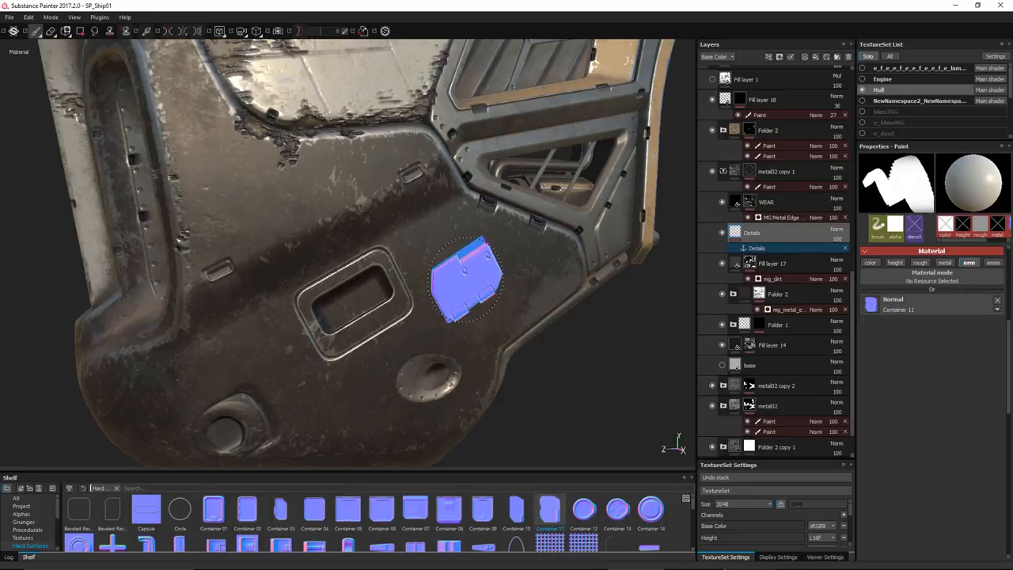
pyautogui.keyDown('ctrl'); pyautogui.moveTo(465, 279); pyautogui.dragTo(465, 313); pyautogui.keyUp('ctrl')
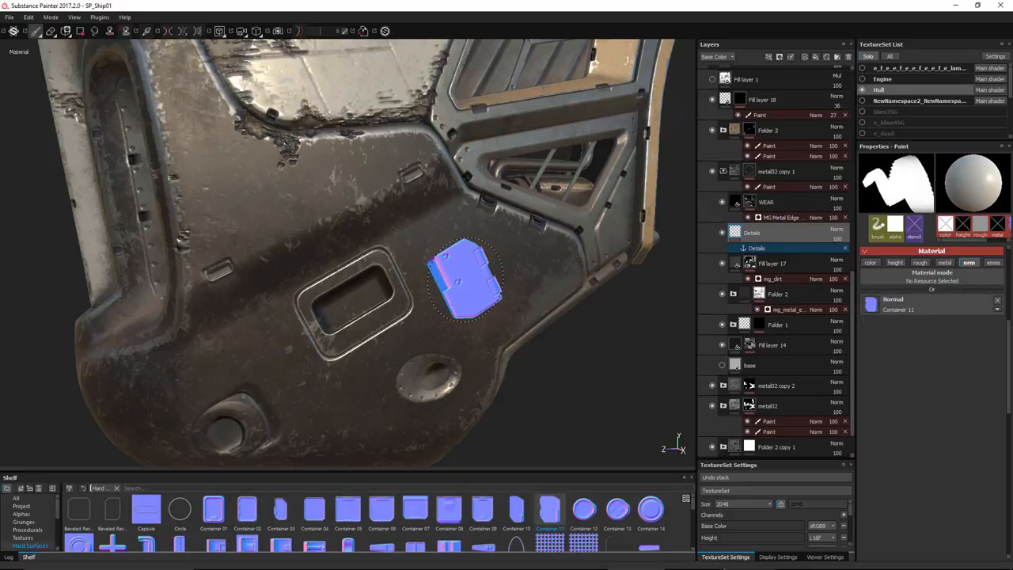
pyautogui.click(473, 283)
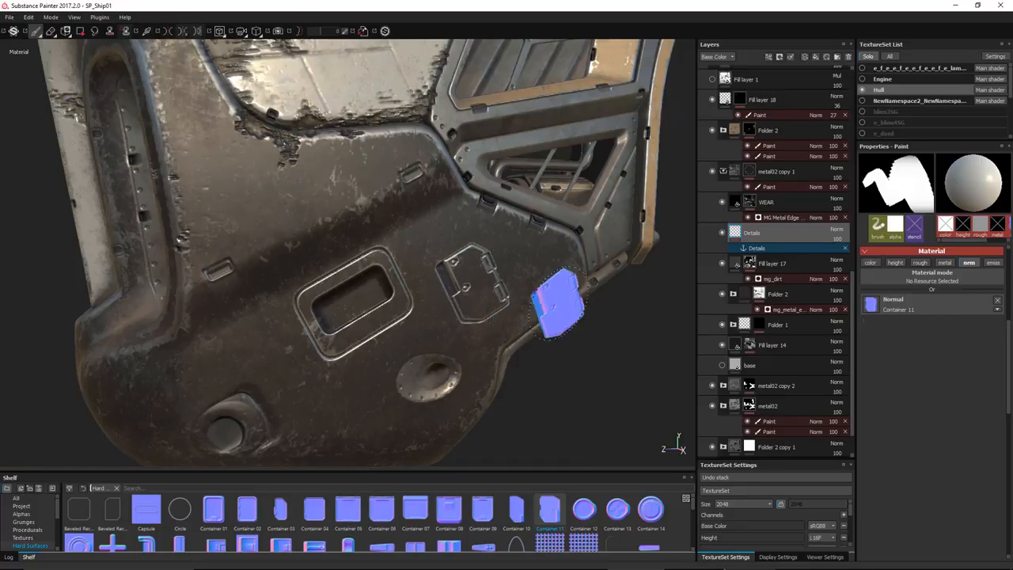
pyautogui.keyDown('alt'); pyautogui.moveTo(557, 304); pyautogui.dragTo(543, 314); pyautogui.keyUp('alt')
pyautogui.keyDown('alt'); pyautogui.moveTo(496, 335); pyautogui.dragTo(528, 337); pyautogui.keyUp('alt')
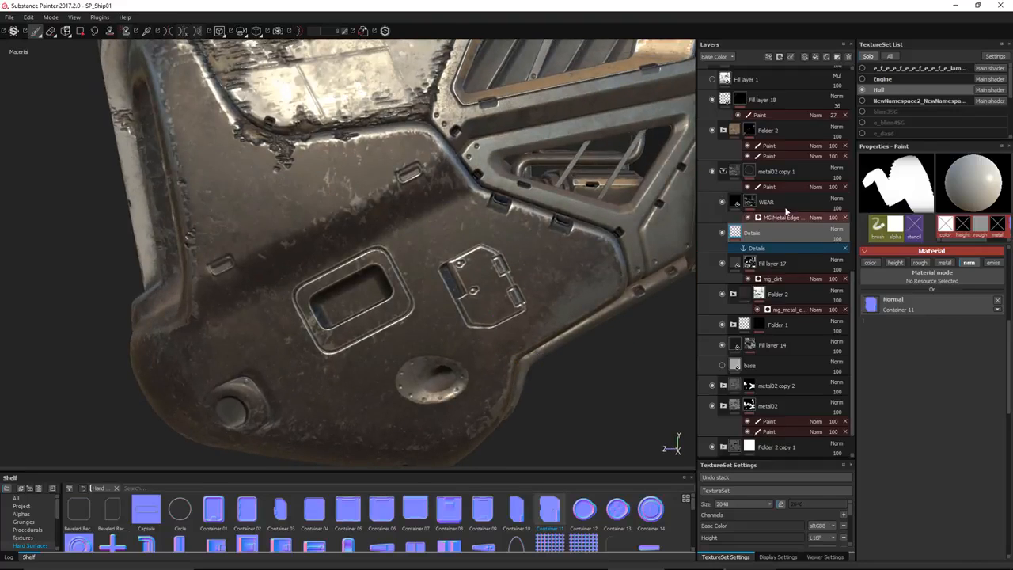
# Step: Try the Details layer and its anchor point above the WEAR layer, and return them below it
pyautogui.click(778, 220)
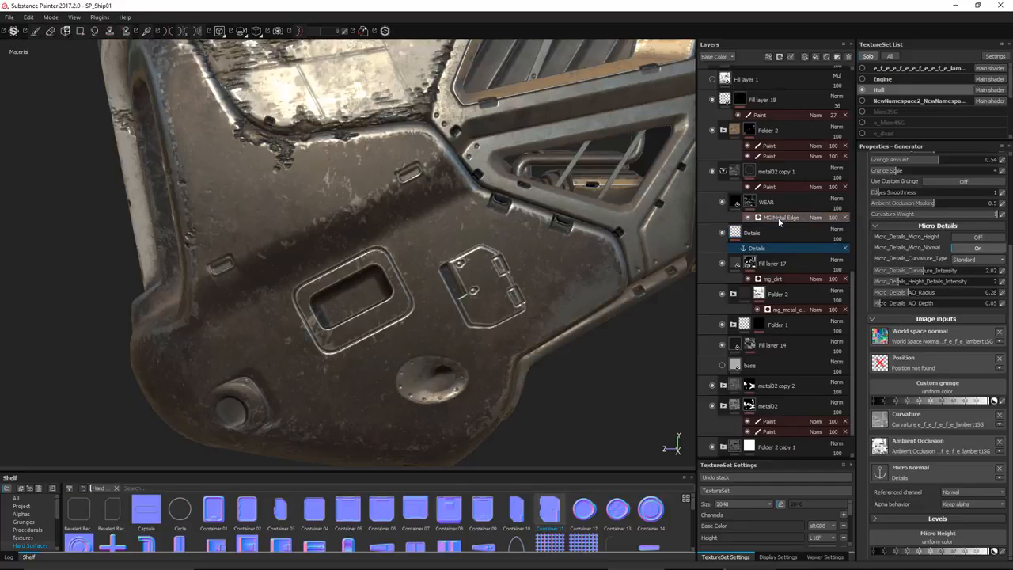
pyautogui.scroll(3, 926, 187)
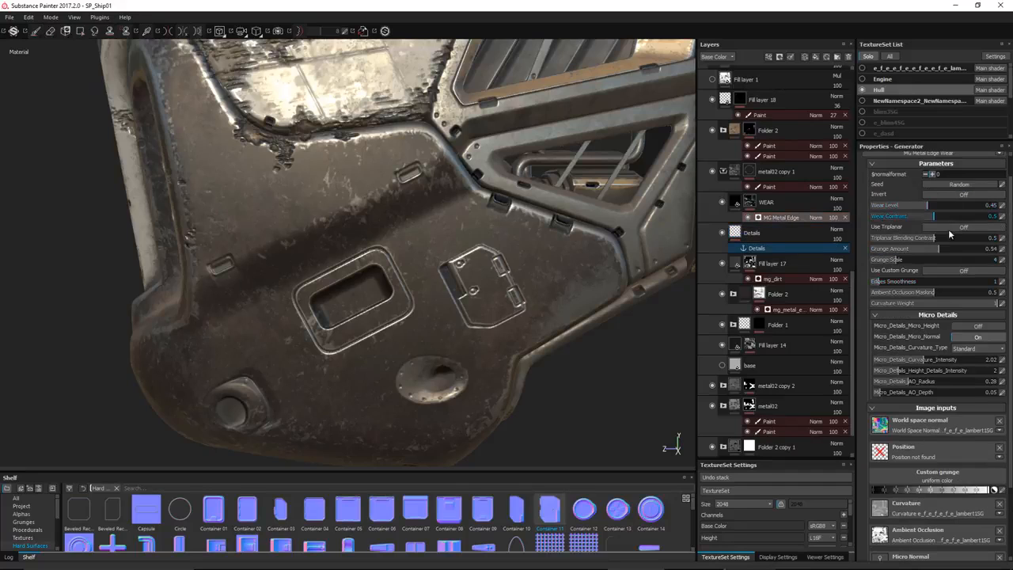
pyautogui.press('1')
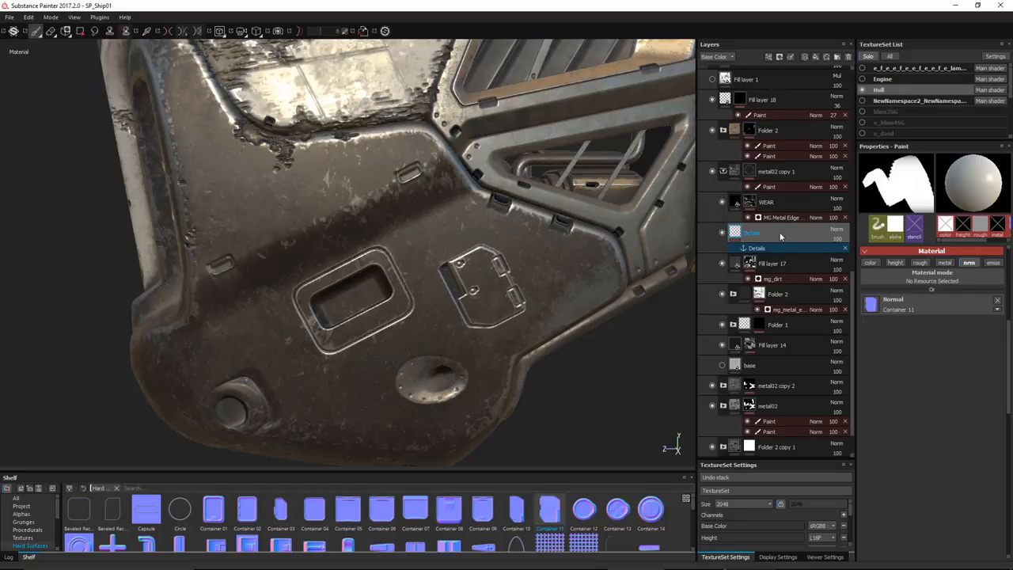
pyautogui.moveTo(780, 237); pyautogui.dragTo(771, 201)
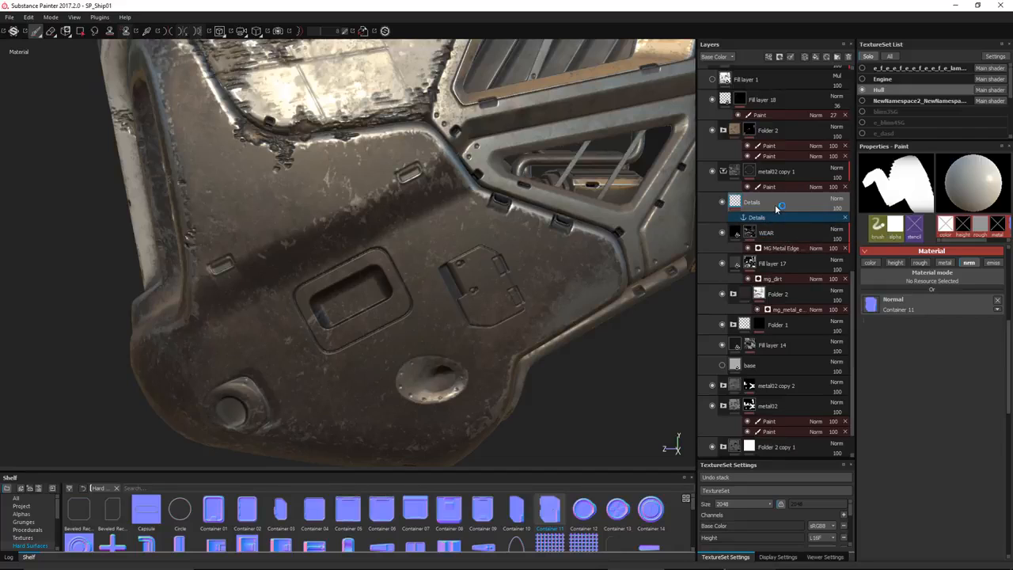
pyautogui.moveTo(776, 207); pyautogui.dragTo(782, 250)
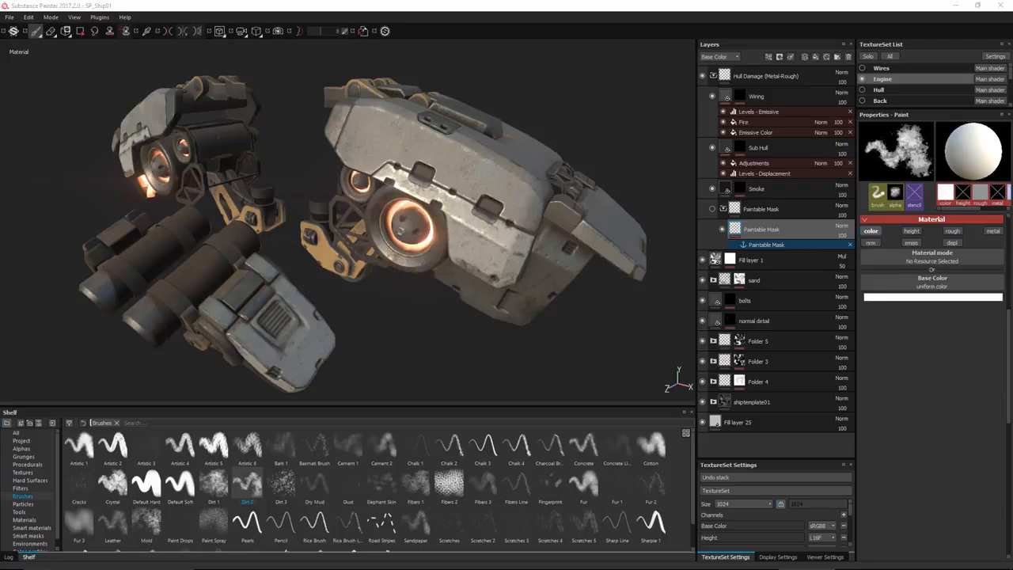
# Step: Paint white base color on the engine's Paintable Mask layer, across the large hull panel and down to its lower edge
pyautogui.doubleClick(801, 230)
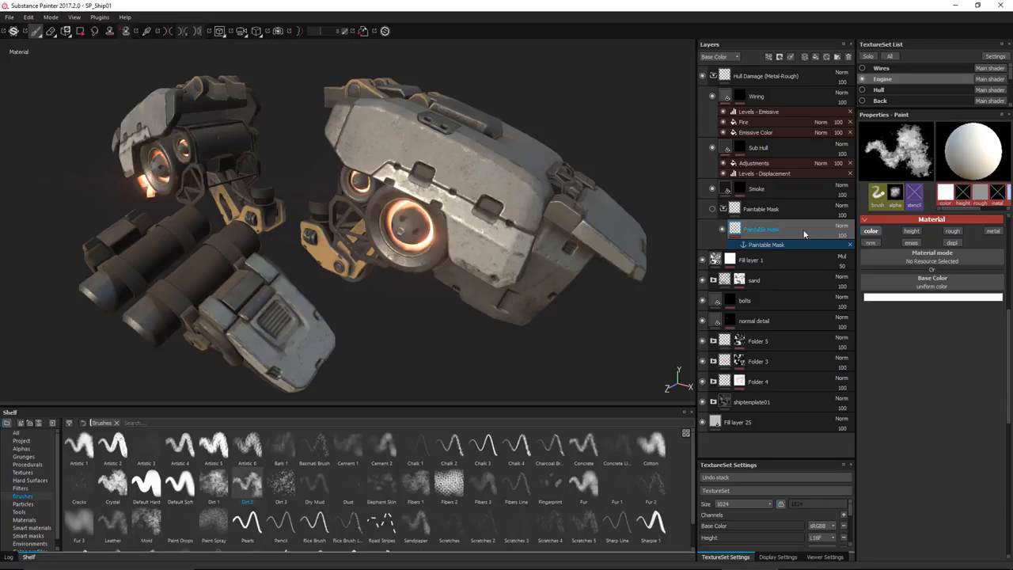
pyautogui.doubleClick(778, 246)
pyautogui.click(871, 231)
pyautogui.moveTo(345, 137)
pyautogui.mouseDown()
pyautogui.moveTo(417, 151)
pyautogui.moveTo(500, 188)
pyautogui.moveTo(470, 255)
pyautogui.moveTo(512, 251)
pyautogui.mouseUp()
pyautogui.moveTo(528, 321)
pyautogui.mouseDown()
pyautogui.moveTo(516, 267)
pyautogui.moveTo(519, 299)
pyautogui.moveTo(504, 295)
pyautogui.moveTo(544, 262)
pyautogui.moveTo(506, 305)
pyautogui.moveTo(522, 247)
pyautogui.moveTo(559, 273)
pyautogui.moveTo(597, 336)
pyautogui.mouseUp()
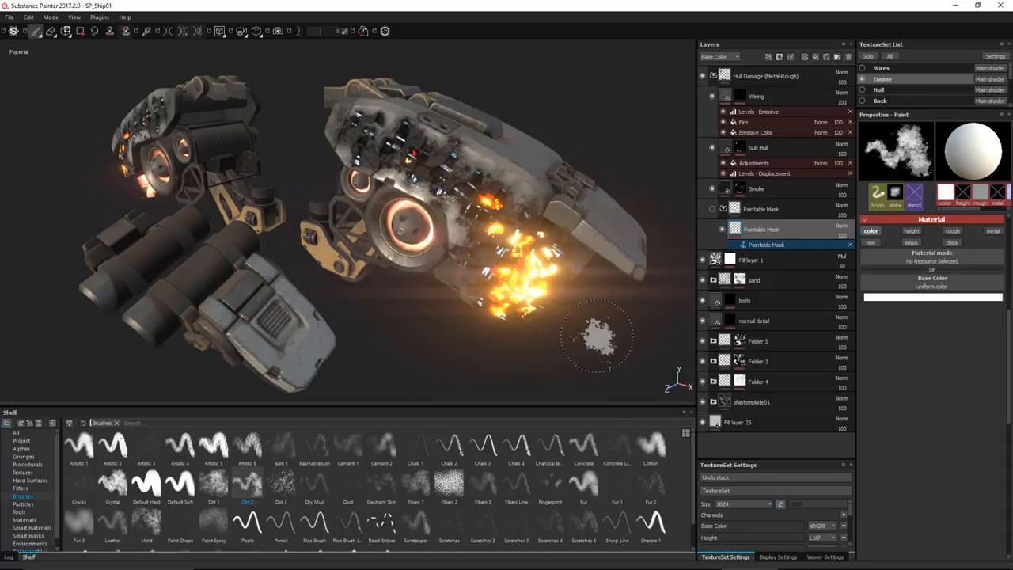
# Step: Follow the Paintable Mask anchor's reference to the Wiring mask fill and pick the Paintable Mask anchor point as its grayscale source
pyautogui.click(772, 245)
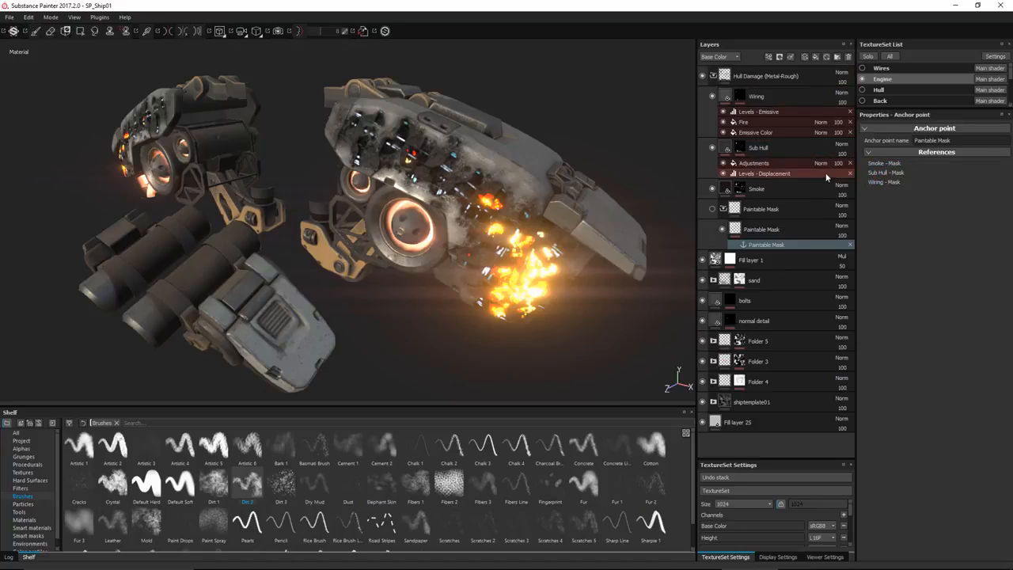
pyautogui.click(881, 183)
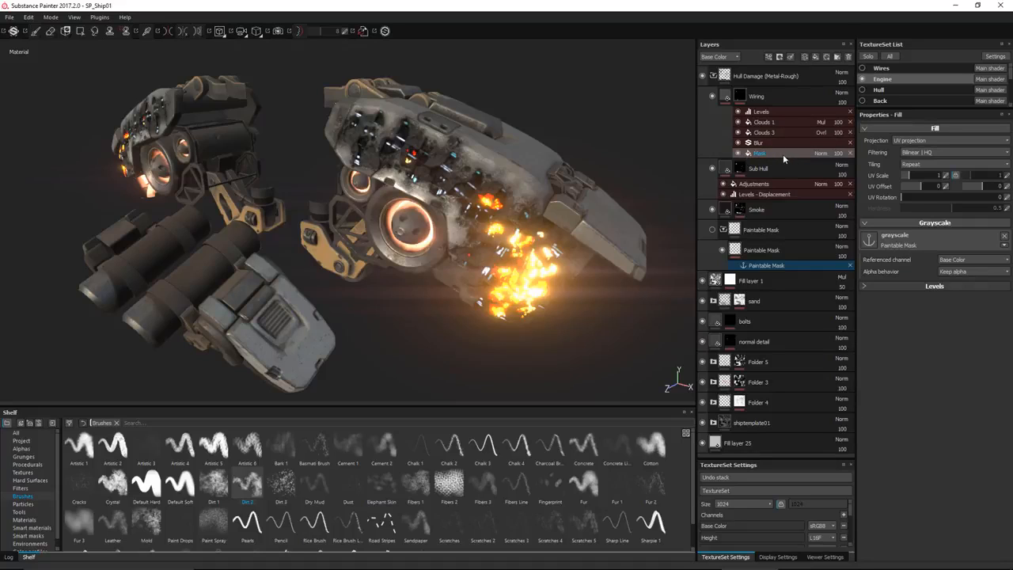
pyautogui.click(899, 234)
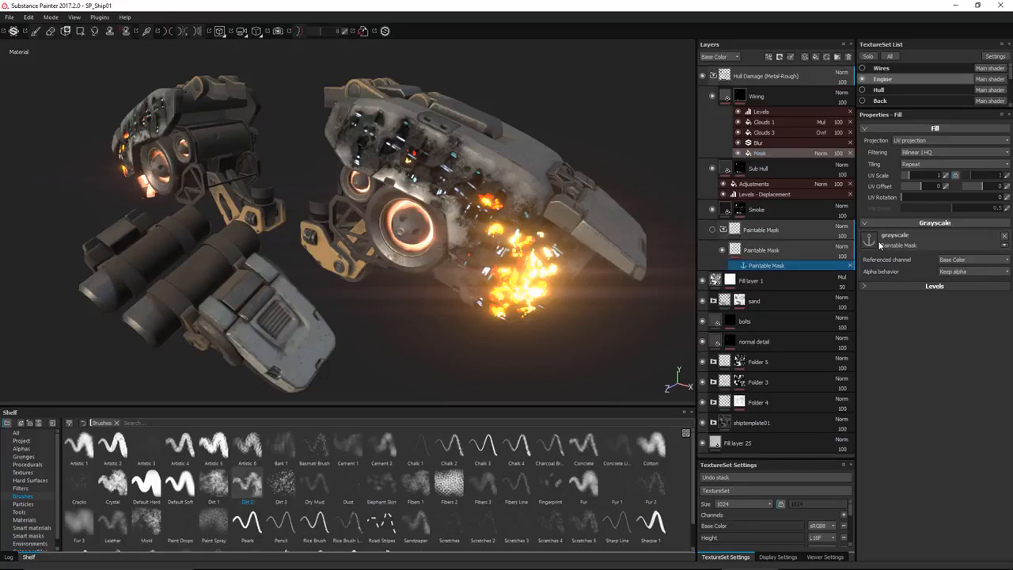
pyautogui.click(909, 246)
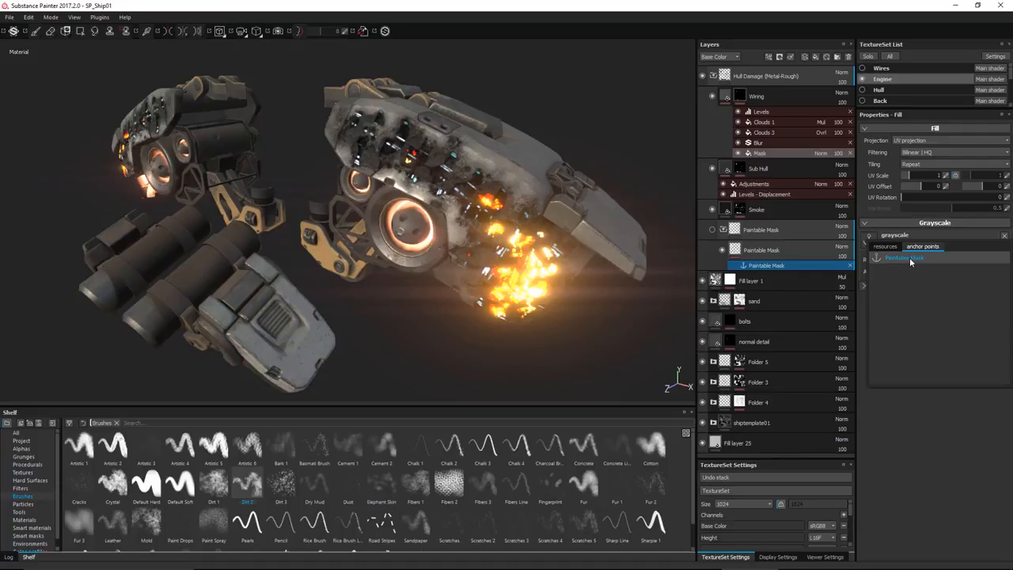
pyautogui.click(909, 263)
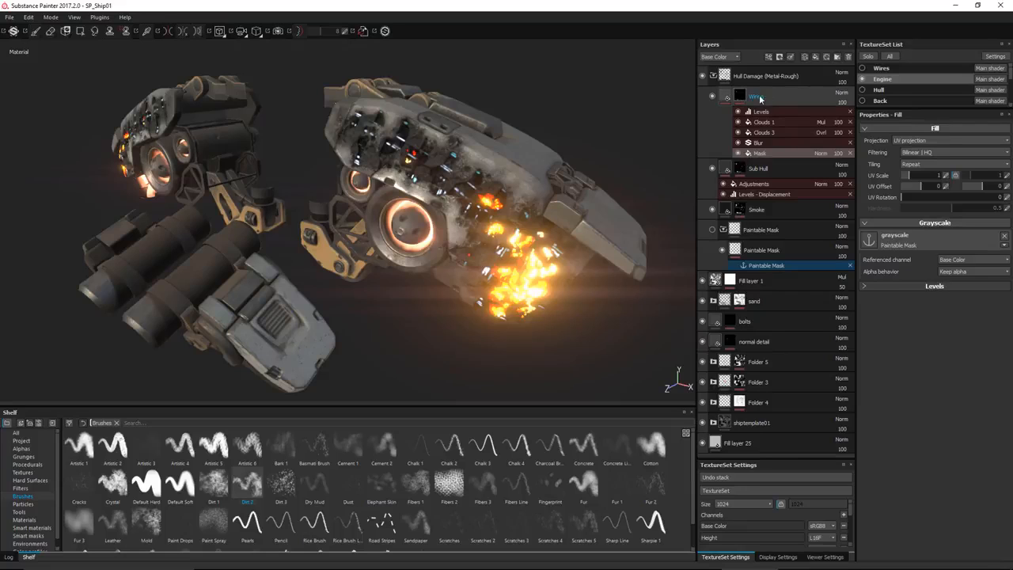
# Step: Follow the Paintable Mask anchor's reference to the Sub Hull mask fill to inspect its grayscale source
pyautogui.click(771, 267)
pyautogui.click(881, 173)
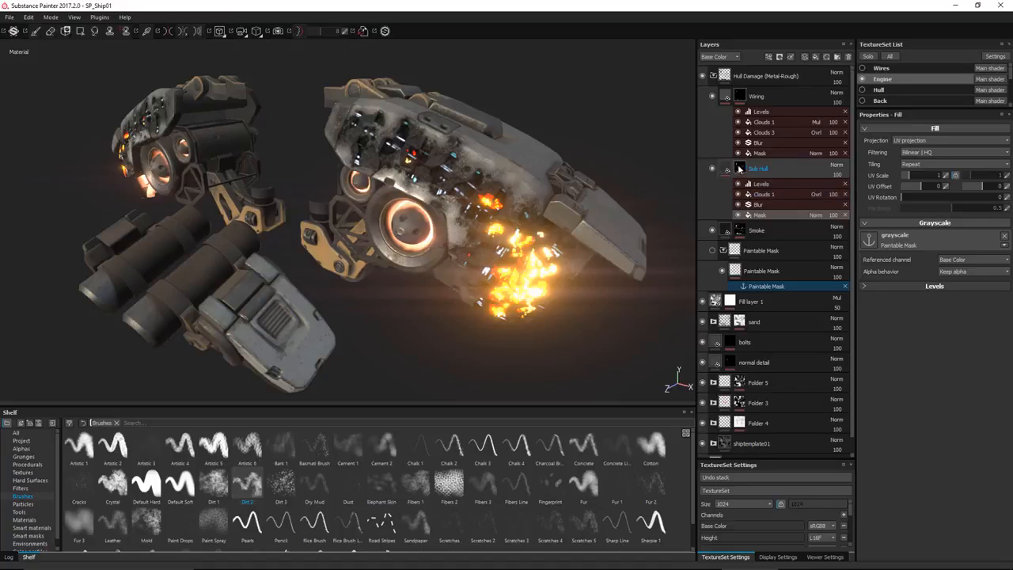
# Step: Follow the Paintable Mask anchor's reference to the Smoke mask to inspect the effects stacked on it
pyautogui.click(764, 286)
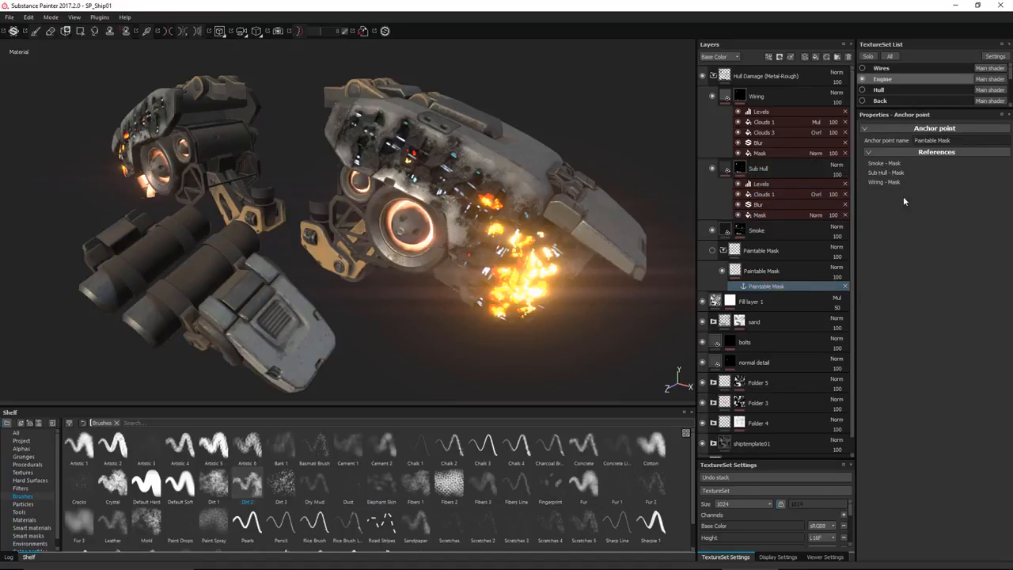
pyautogui.click(892, 164)
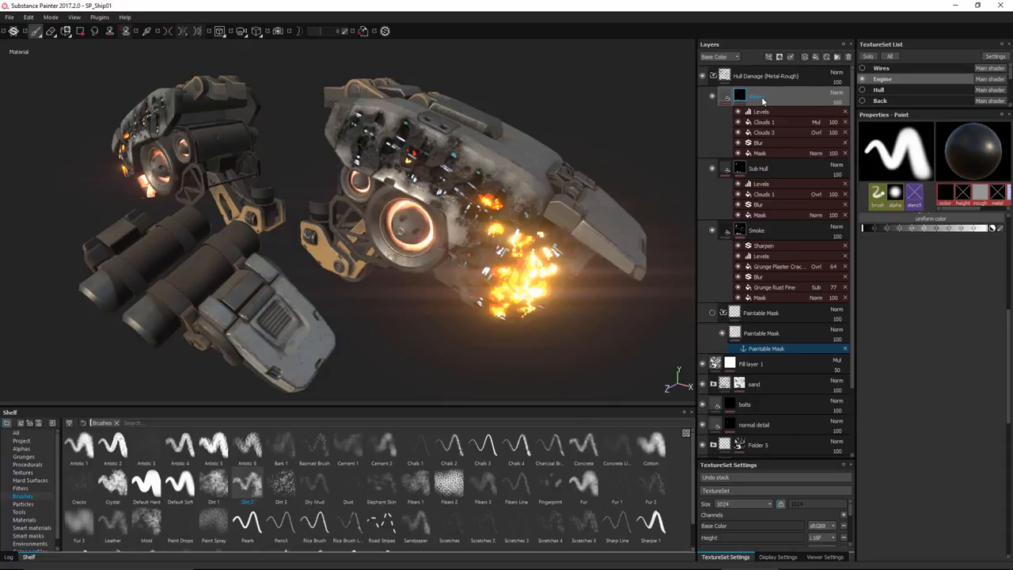
# Step: Show the Wiring layer's content effects and inspect the Fire fill's emissive material settings and the effect types that can be added
pyautogui.click(722, 98)
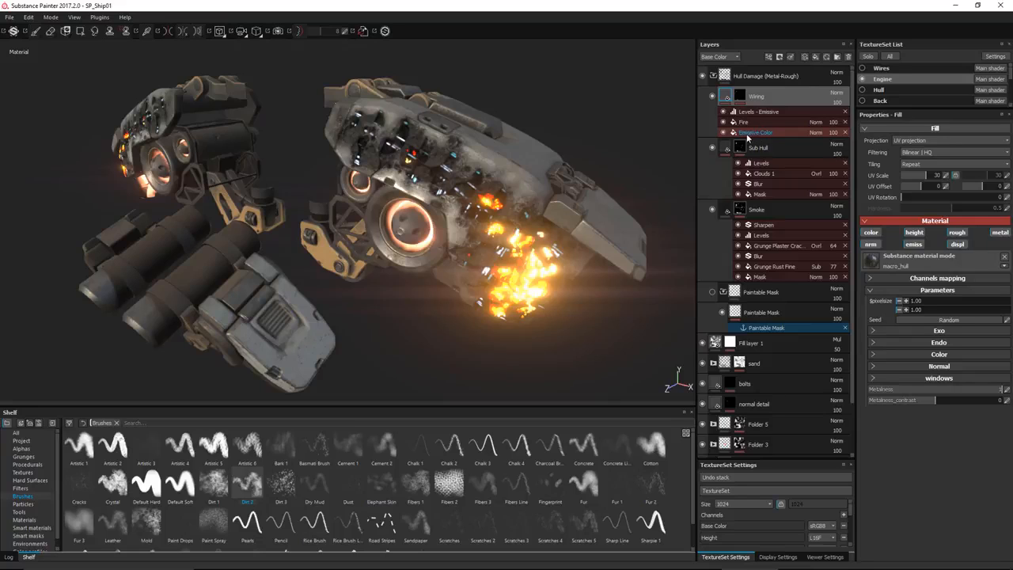
pyautogui.click(748, 123)
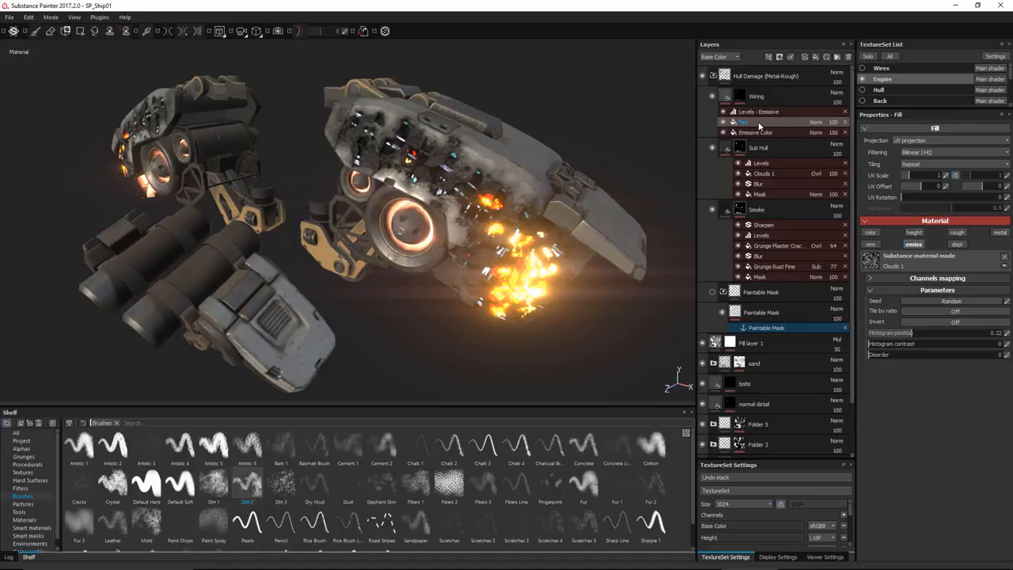
pyautogui.doubleClick(760, 124)
pyautogui.click(768, 57)
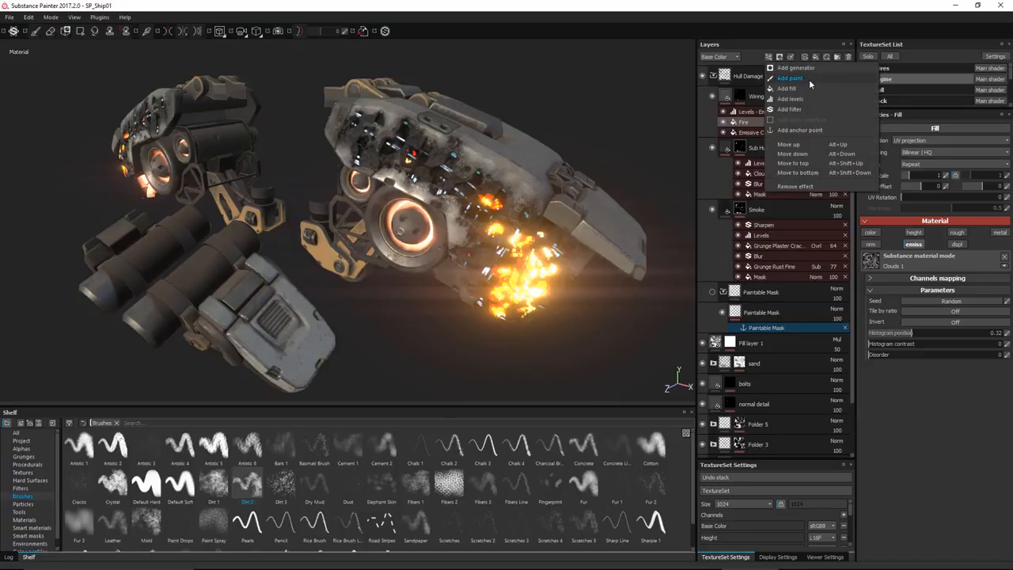
pyautogui.click(915, 379)
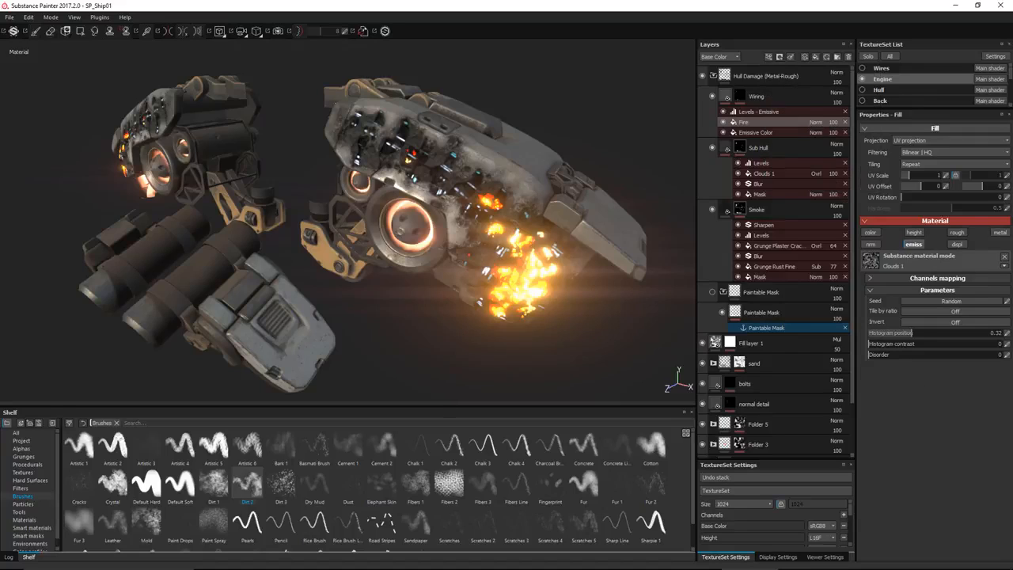